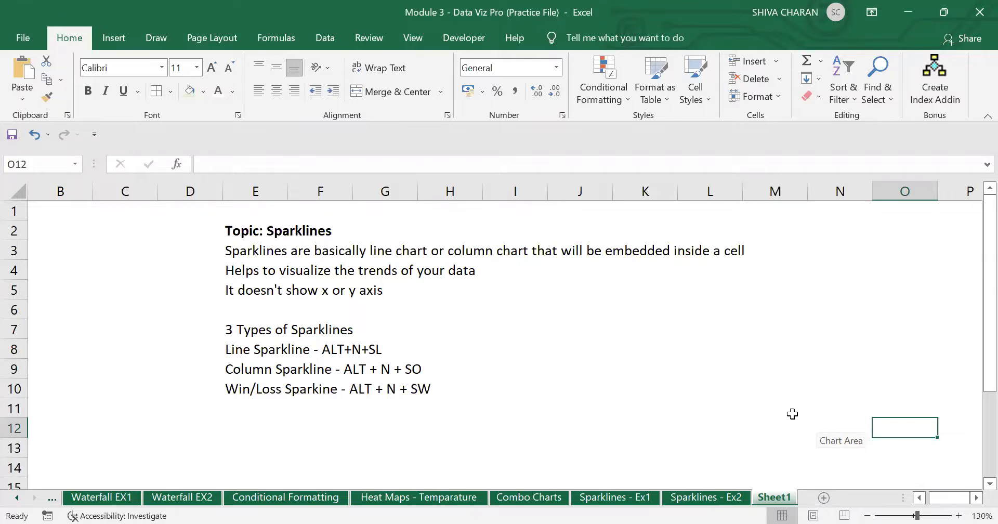
- Open the Sparklines - Ex1 sheet and examine the city names and monthly figures in the Average High Temperature table
{"action": "left_click", "coordinate": [826, 296]}
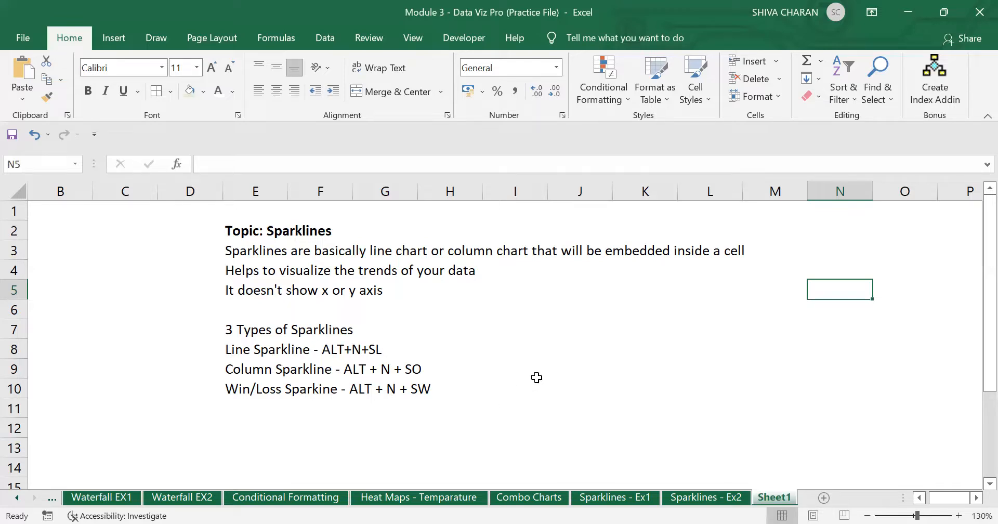
{"action": "left_click", "coordinate": [613, 498]}
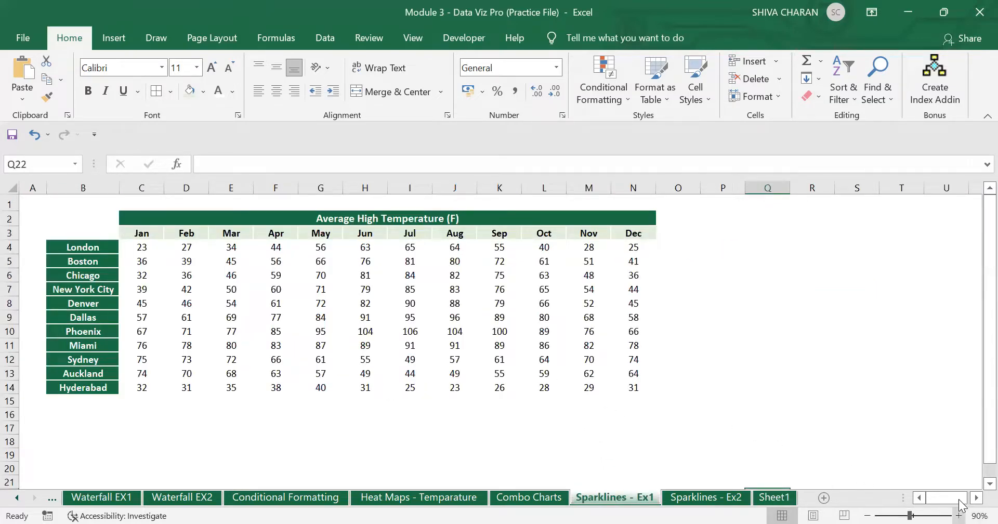
{"action": "left_click", "coordinate": [958, 516]}
{"action": "scroll", "coordinate": [888, 420], "scroll_direction": "up", "scroll_amount": 1}
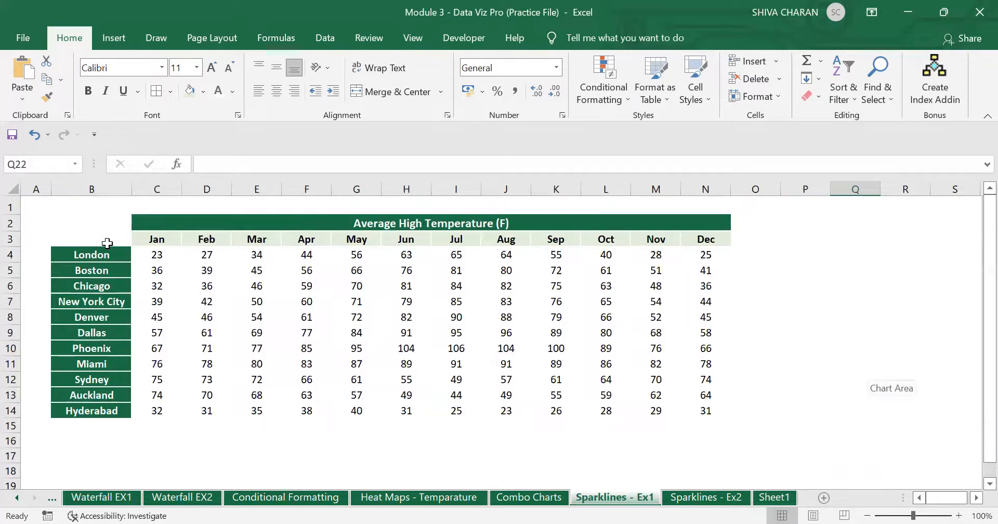
{"action": "left_click_drag", "start_coordinate": [107, 248], "coordinate": [111, 410]}
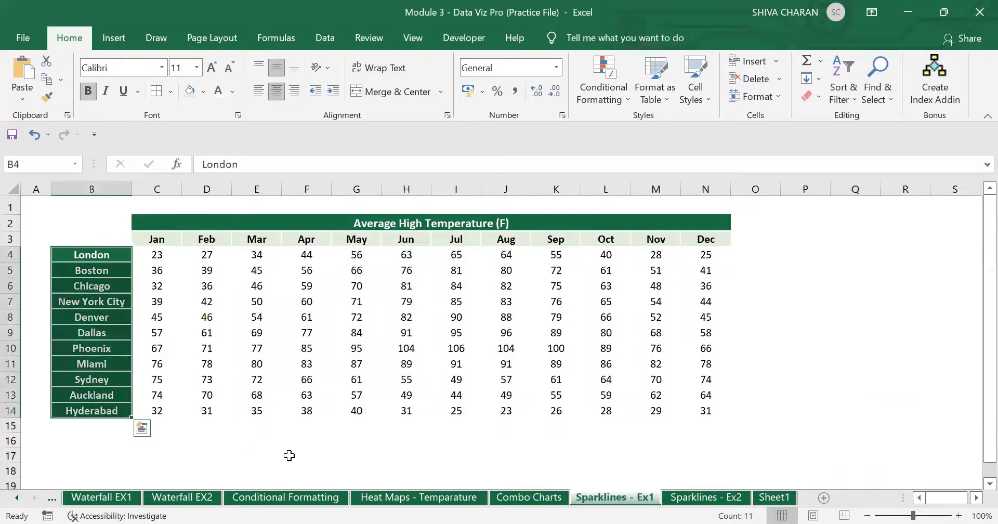
{"action": "left_click", "coordinate": [291, 453]}
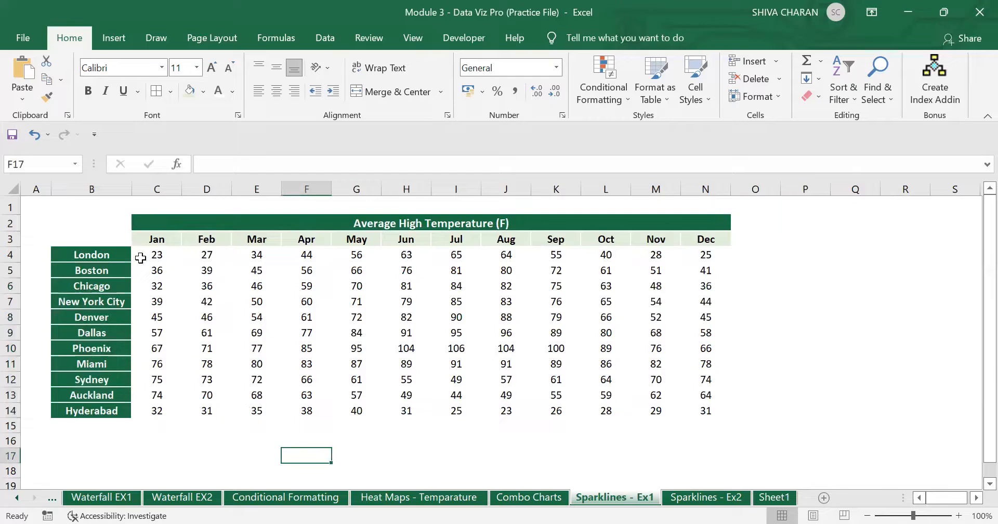
{"action": "left_click_drag", "start_coordinate": [147, 256], "coordinate": [710, 429]}
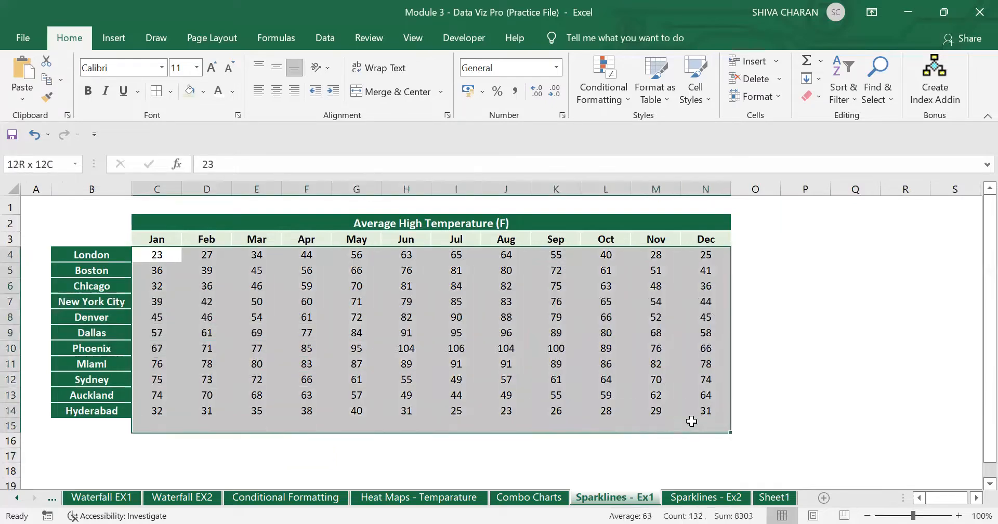
{"action": "left_click", "coordinate": [762, 453]}
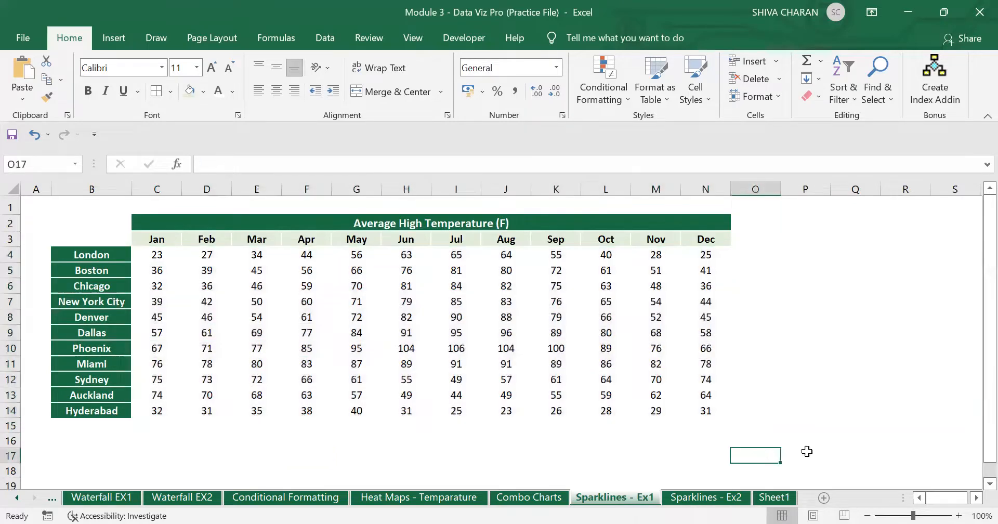
{"action": "left_click", "coordinate": [868, 513]}
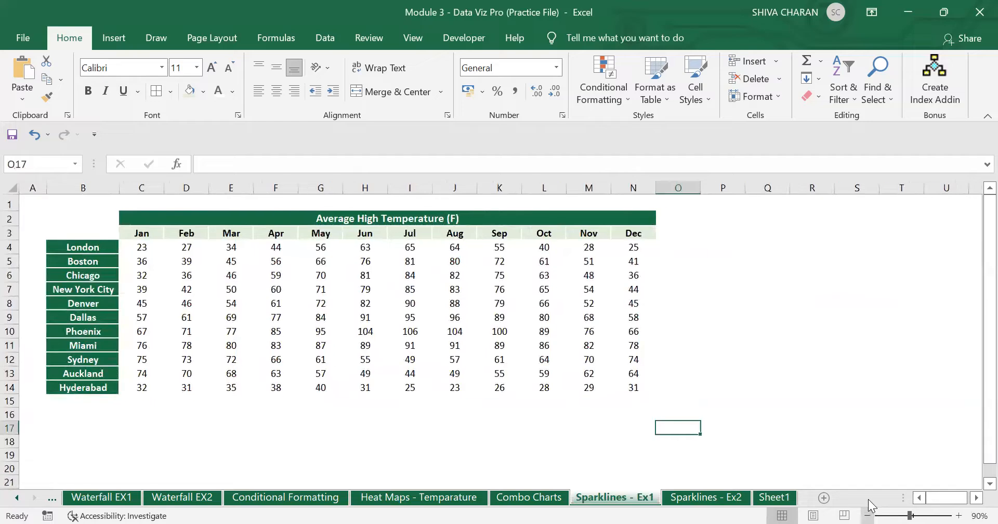
{"action": "left_click", "coordinate": [867, 515]}
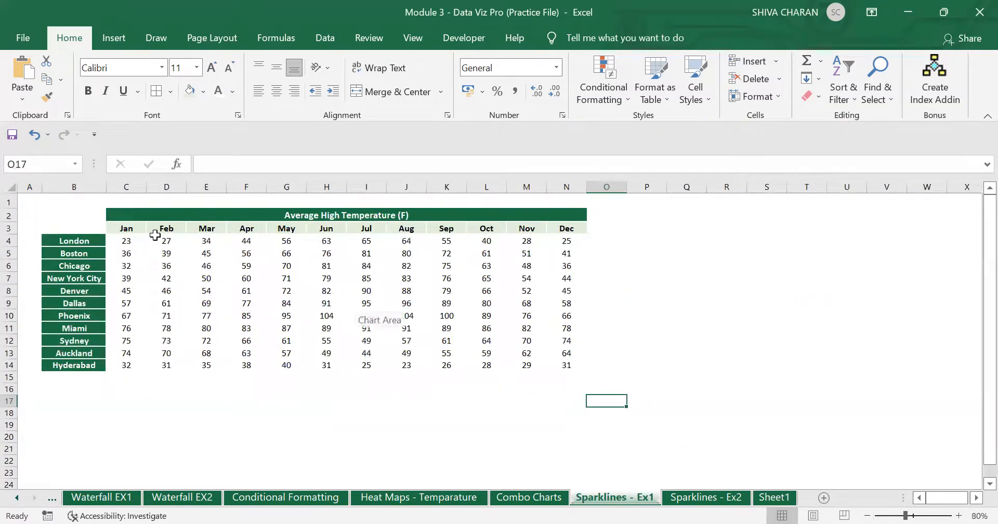
{"action": "left_click_drag", "start_coordinate": [120, 240], "coordinate": [564, 365]}
{"action": "left_click", "coordinate": [446, 414]}
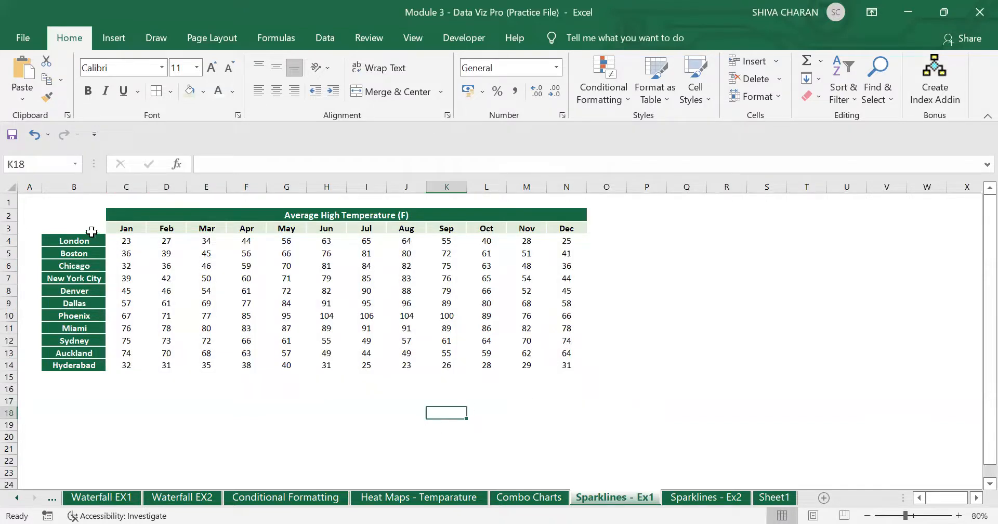
- Insert a 2-D line chart of London's monthly temperatures from B3:N4 and place it beside the table
{"action": "left_click_drag", "start_coordinate": [88, 228], "coordinate": [583, 244]}
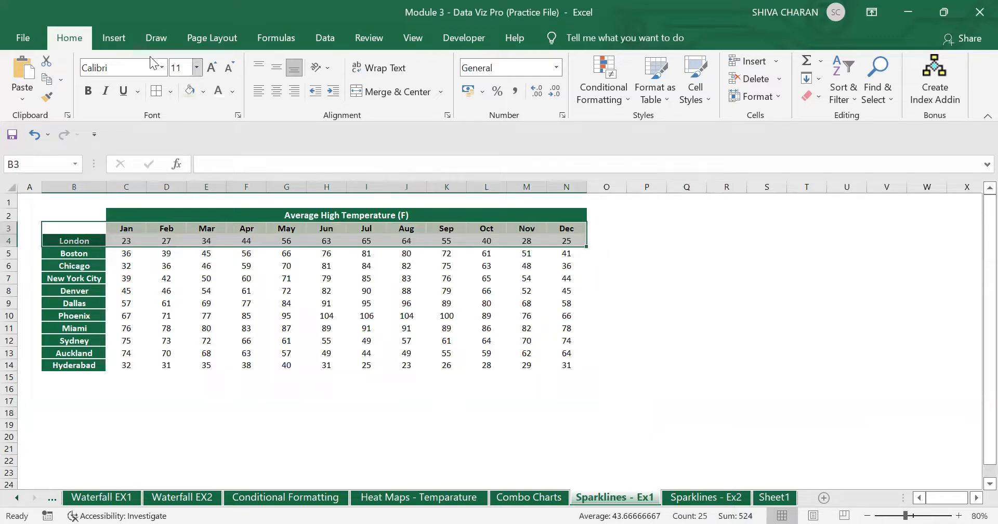
{"action": "left_click", "coordinate": [114, 40]}
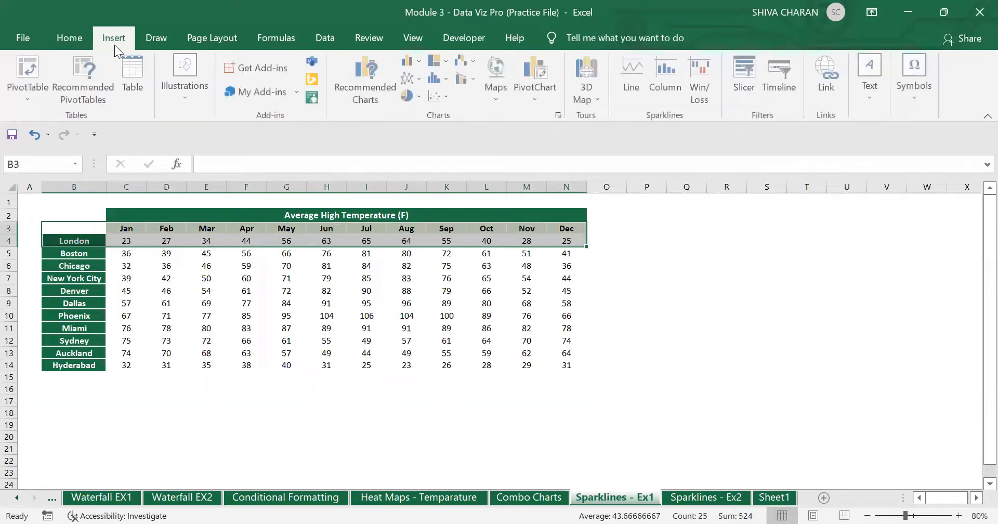
{"action": "left_click", "coordinate": [412, 78]}
{"action": "left_click", "coordinate": [426, 127]}
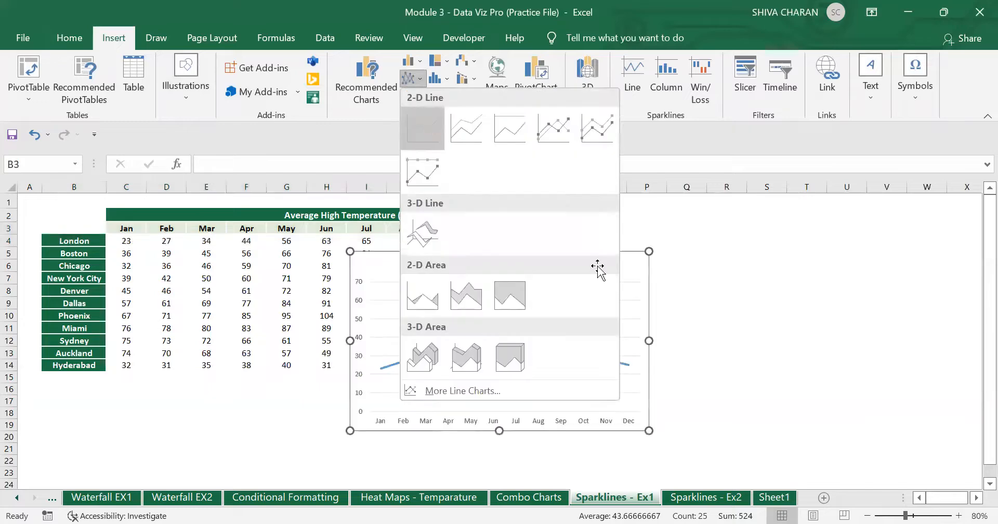
{"action": "left_click_drag", "start_coordinate": [598, 267], "coordinate": [871, 218]}
- Insert a line chart of Boston's monthly temperatures with the month headers and place it alongside the London chart
{"action": "left_click", "coordinate": [67, 39]}
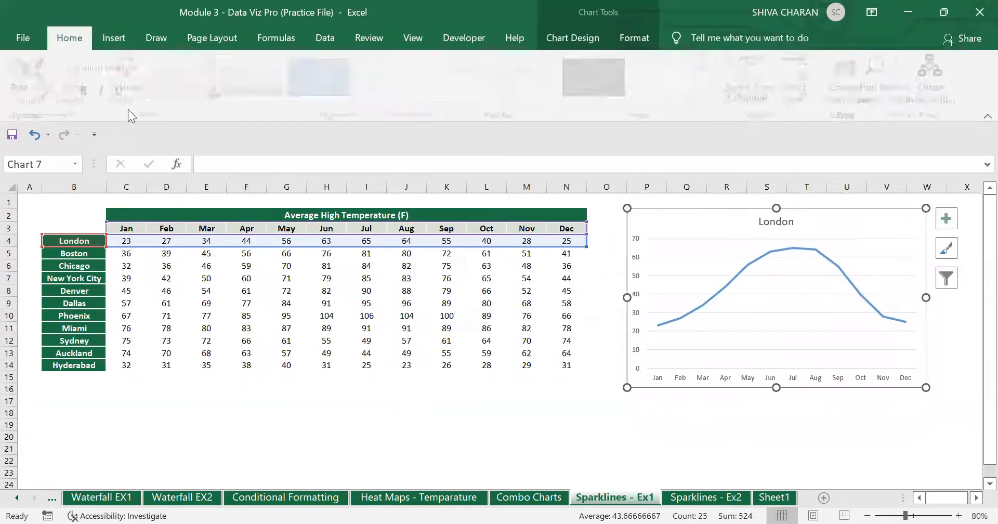
{"action": "left_click", "coordinate": [117, 291]}
{"action": "left_click_drag", "start_coordinate": [78, 254], "coordinate": [561, 255]}
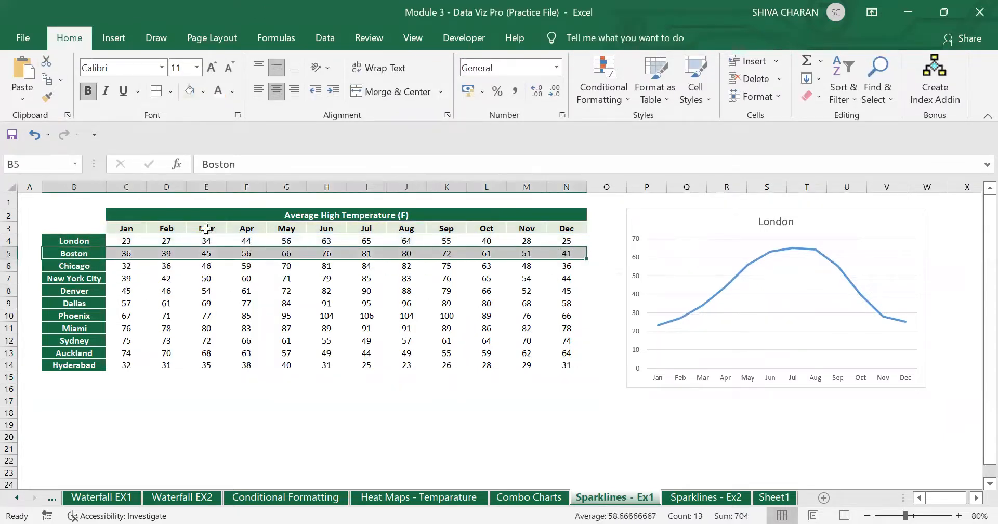
{"action": "left_click_drag", "start_coordinate": [71, 228], "coordinate": [564, 228], "text": "ctrl"}
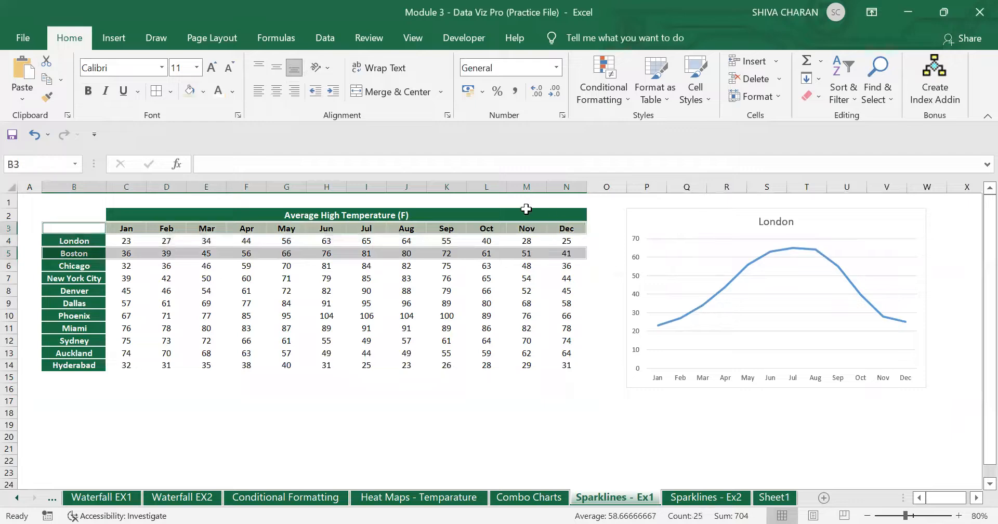
{"action": "left_click", "coordinate": [114, 38]}
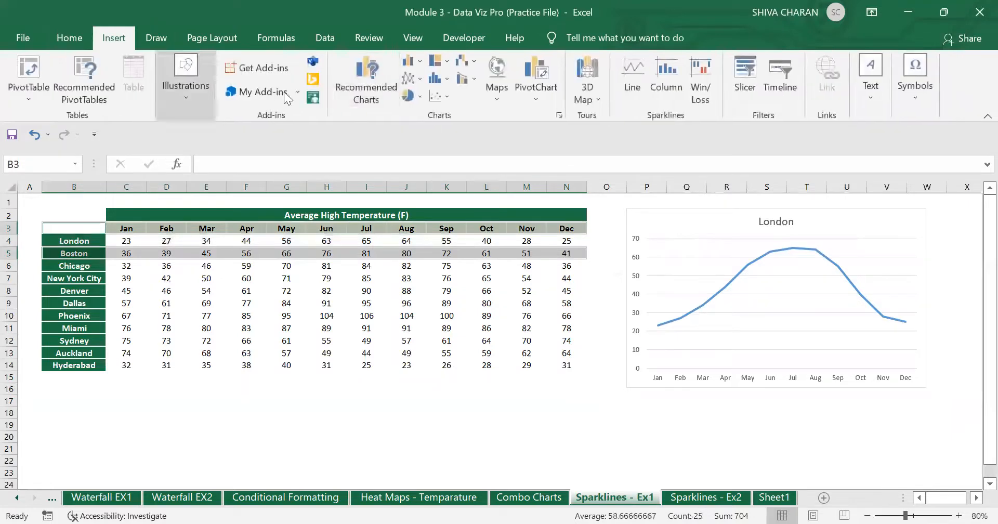
{"action": "left_click", "coordinate": [410, 78]}
{"action": "left_click_drag", "start_coordinate": [549, 259], "coordinate": [858, 322]}
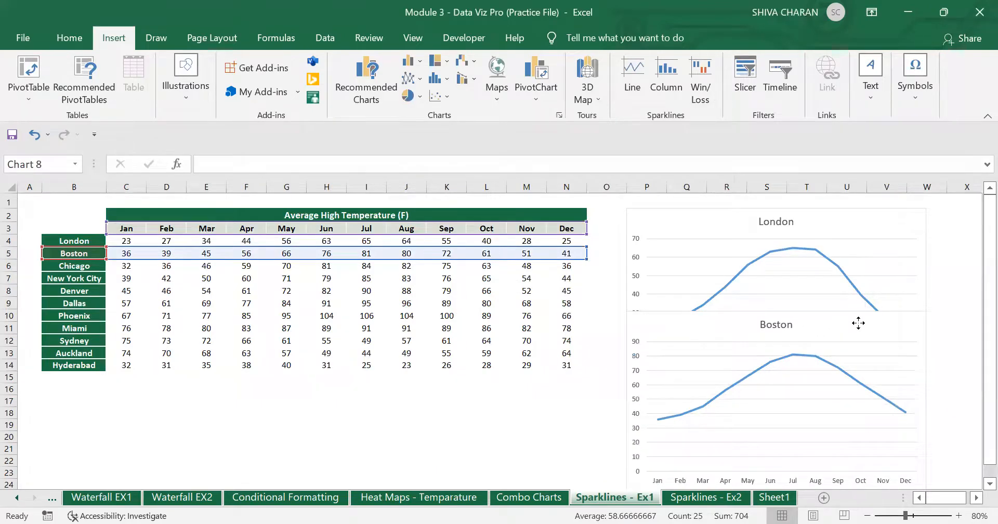
{"action": "left_click_drag", "start_coordinate": [858, 322], "coordinate": [548, 304]}
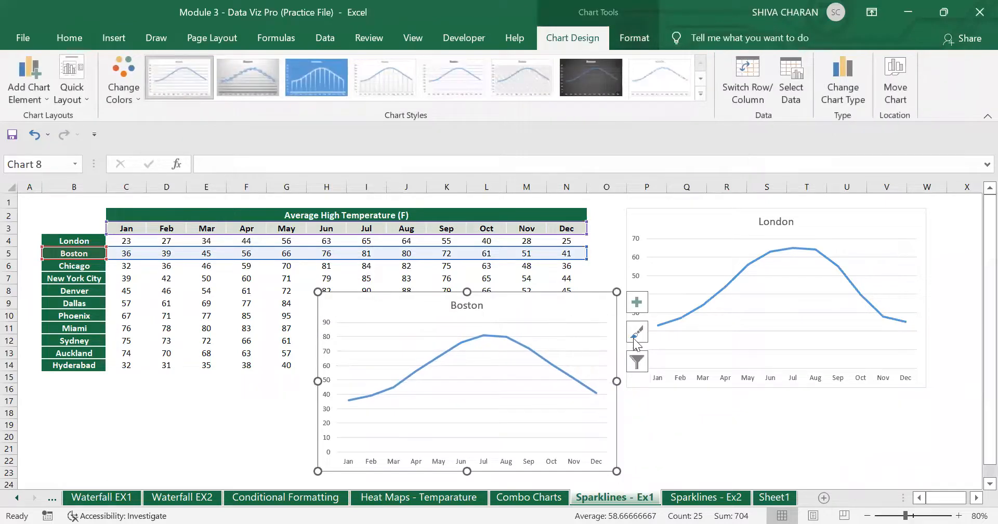
- Delete the Boston chart and the London chart
{"action": "key", "text": "Delete"}
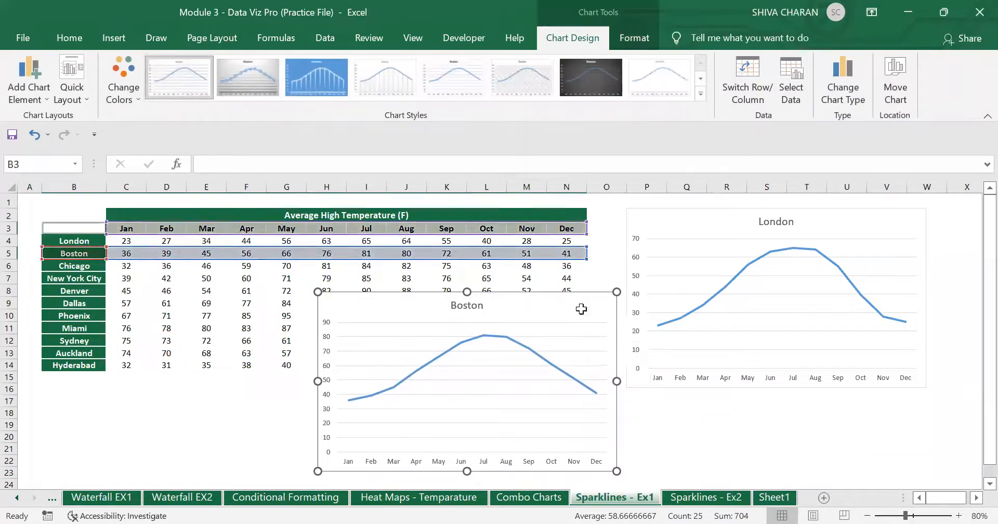
{"action": "left_click", "coordinate": [676, 222]}
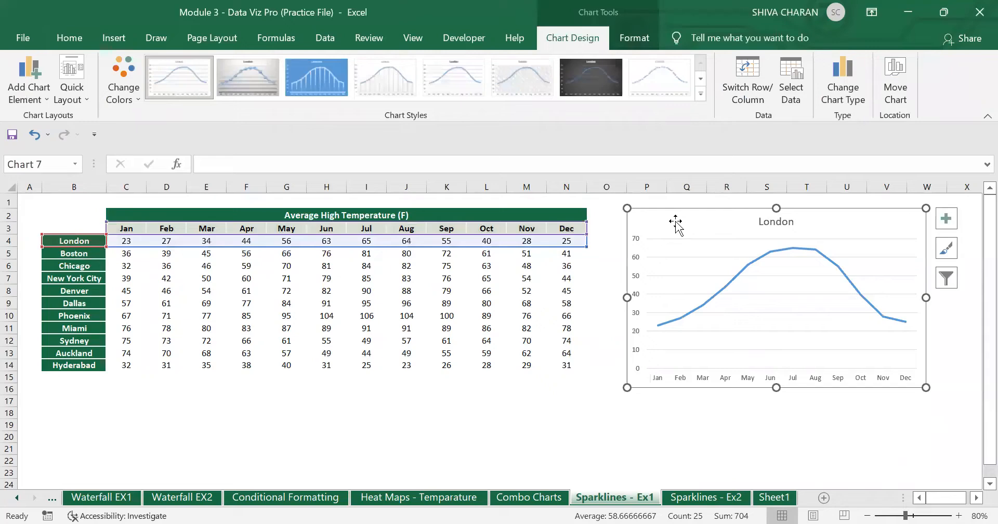
{"action": "key", "text": "Delete"}
- Insert a 2-D line chart of all cities from B3:N14 and enlarge it to cover roughly columns G to W
{"action": "left_click", "coordinate": [82, 224]}
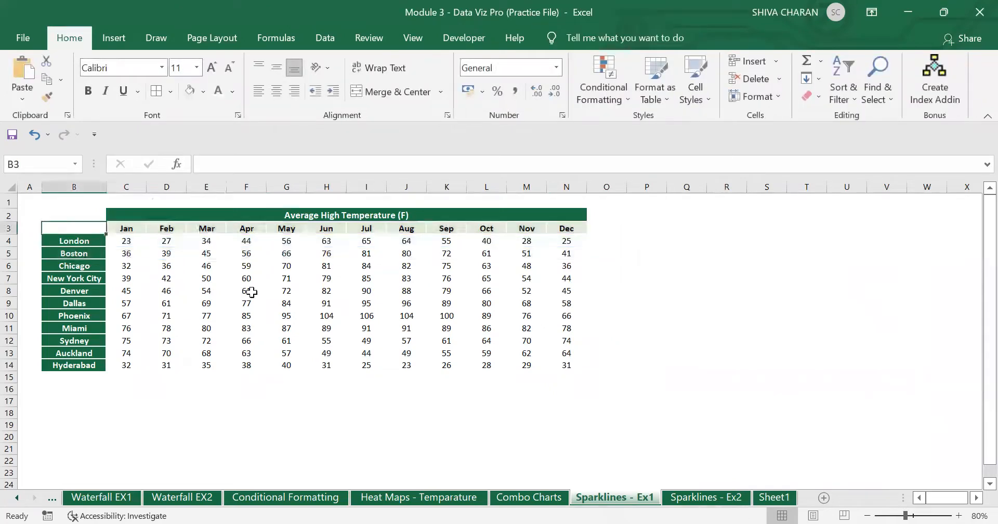
{"action": "left_click_drag", "start_coordinate": [74, 228], "coordinate": [576, 366]}
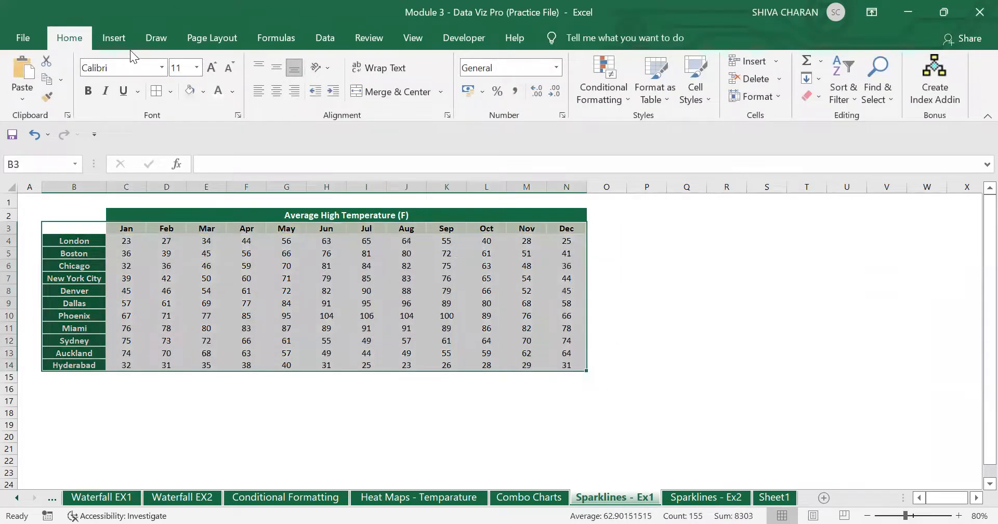
{"action": "left_click", "coordinate": [115, 39]}
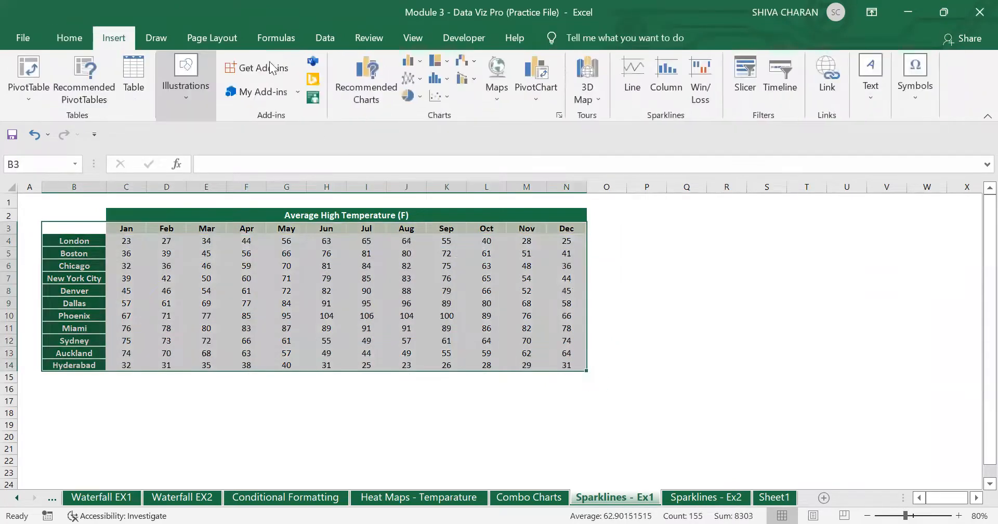
{"action": "left_click", "coordinate": [430, 127]}
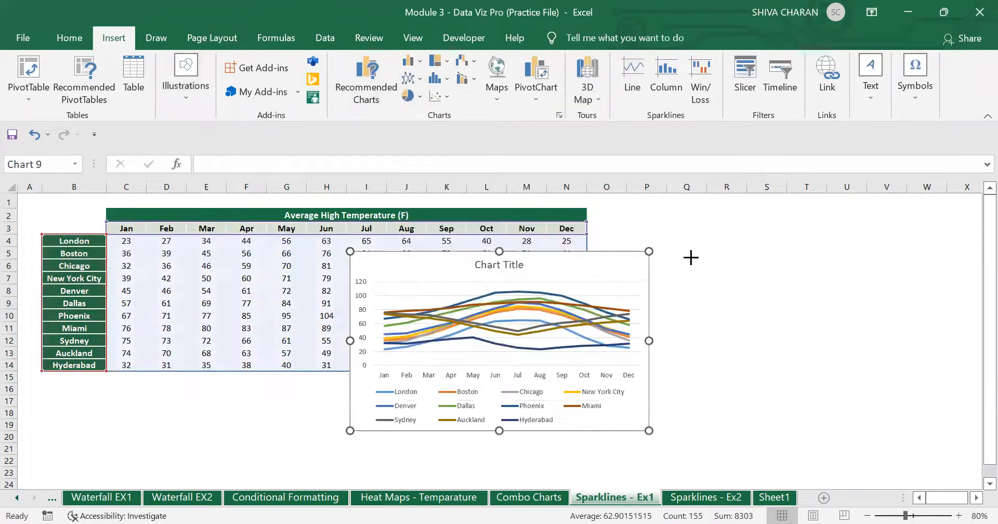
{"action": "left_click_drag", "start_coordinate": [691, 257], "coordinate": [946, 206]}
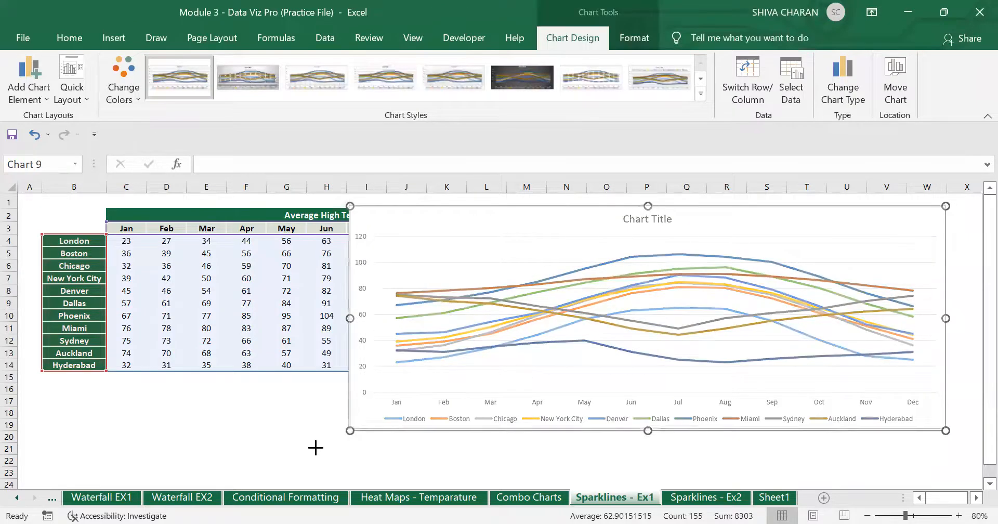
{"action": "left_click_drag", "start_coordinate": [316, 446], "coordinate": [253, 470]}
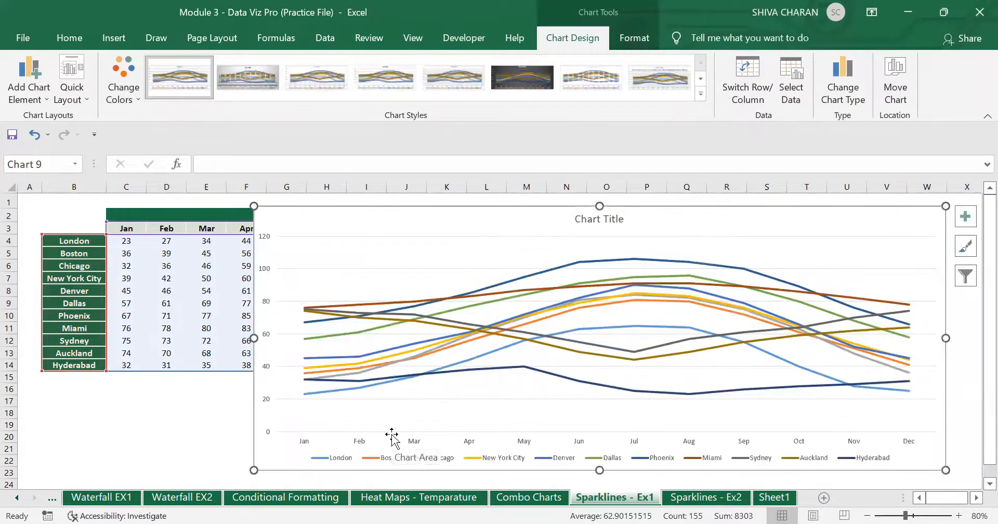
- Examine the overlapping city lines in the combined chart, delete the chart and deselect the table
{"action": "mouse_move", "coordinate": [539, 310]}
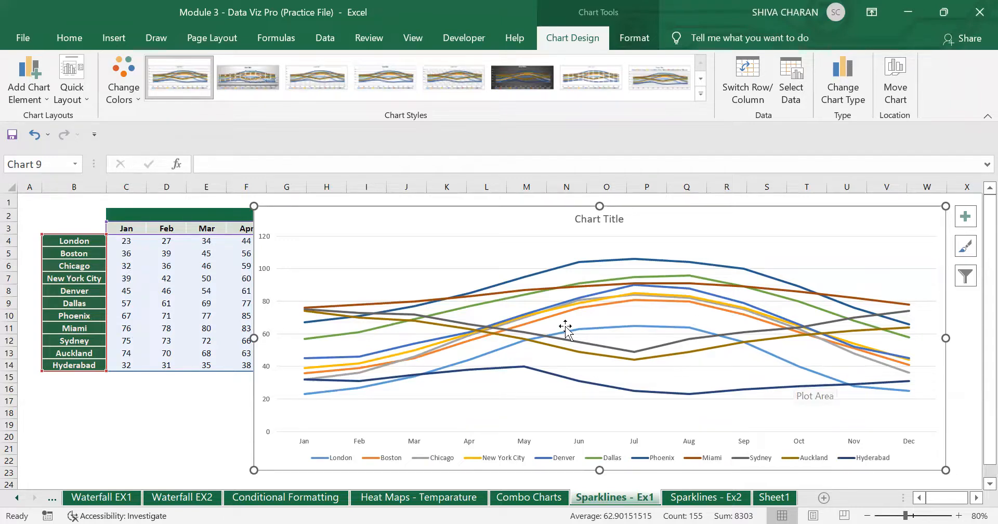
{"action": "mouse_move", "coordinate": [482, 323]}
{"action": "mouse_move", "coordinate": [306, 371]}
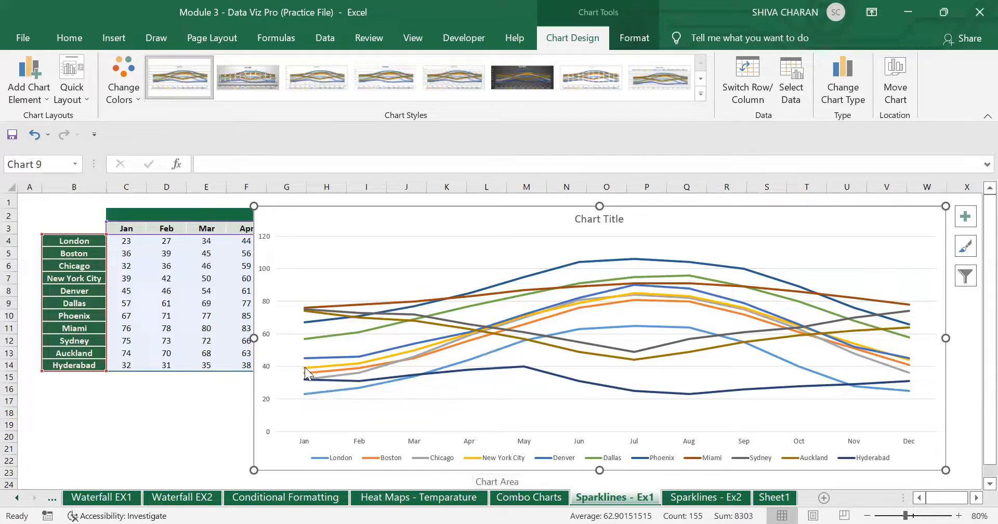
{"action": "mouse_move", "coordinate": [362, 366]}
{"action": "key", "text": "Delete"}
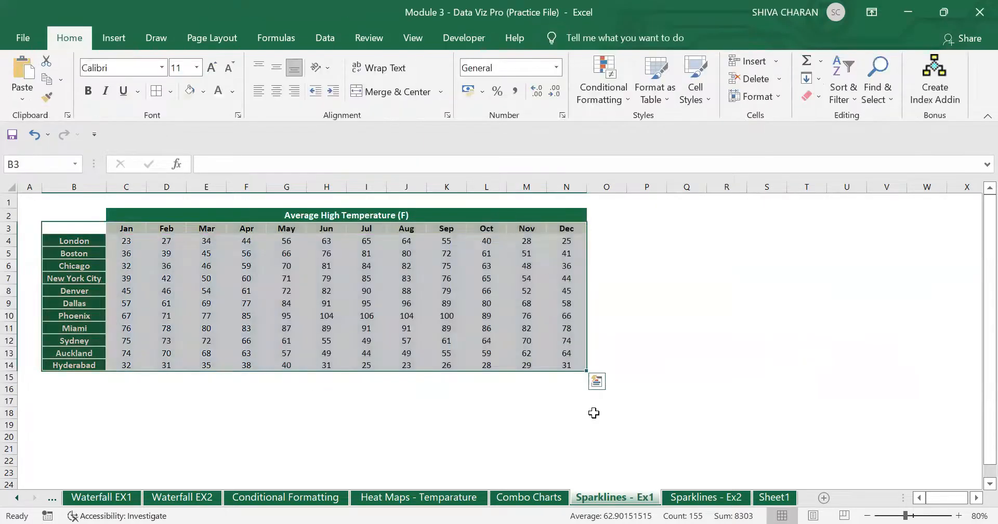
{"action": "left_click", "coordinate": [614, 414]}
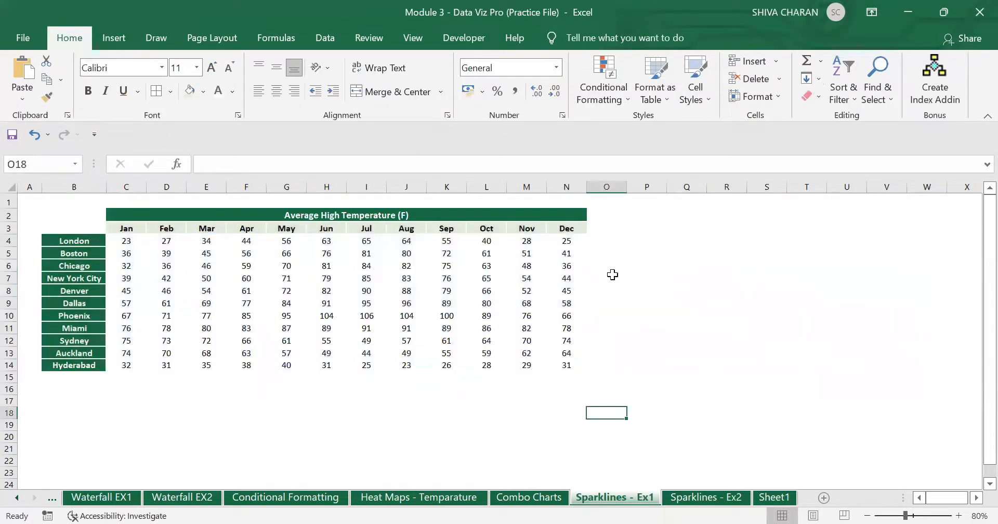
- Select cell O4 beside London's data, then consult the sparkline types listed on Sheet1 and return to Sparklines - Ex1
{"action": "left_click", "coordinate": [607, 241]}
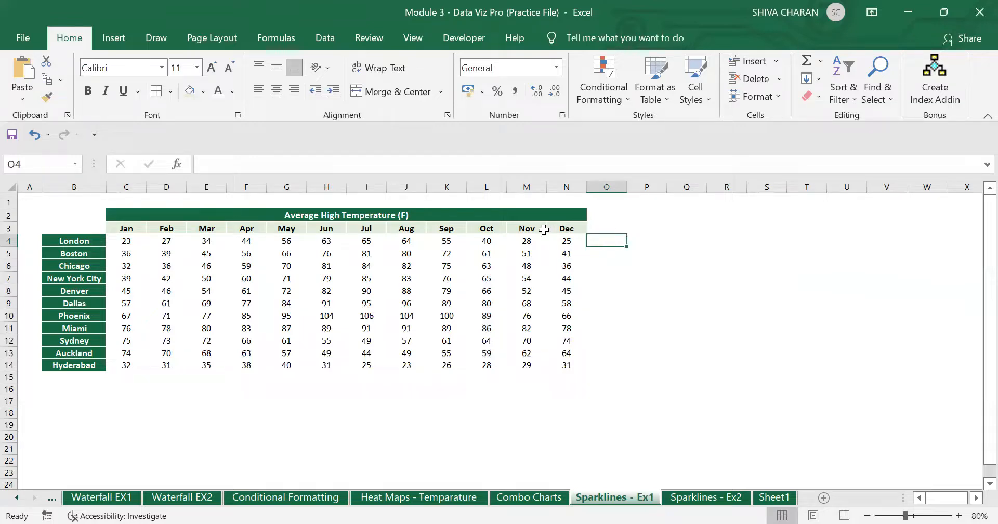
{"action": "left_click", "coordinate": [113, 39]}
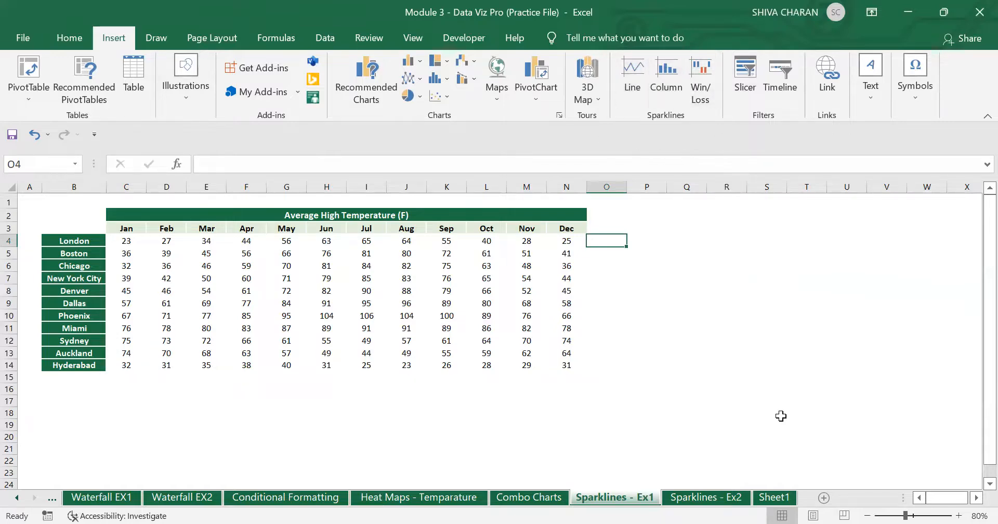
{"action": "left_click", "coordinate": [774, 497]}
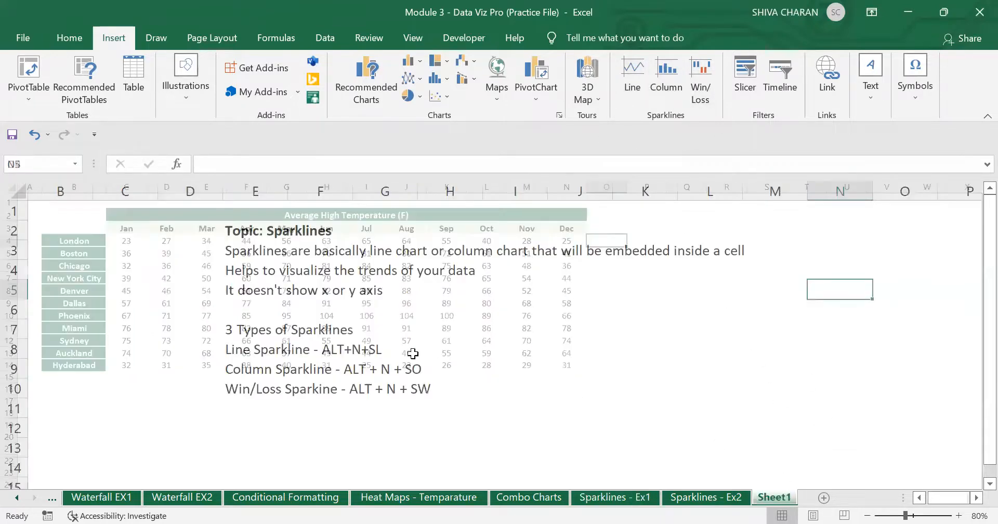
{"action": "left_click", "coordinate": [629, 500]}
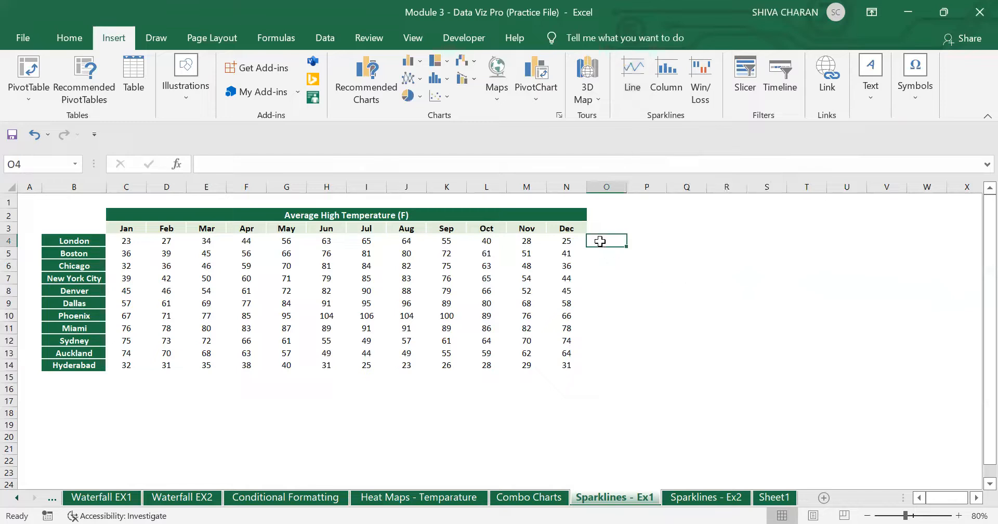
- Insert a line sparkline for London in cell O4 using data range C4:N4
{"action": "left_click", "coordinate": [630, 69]}
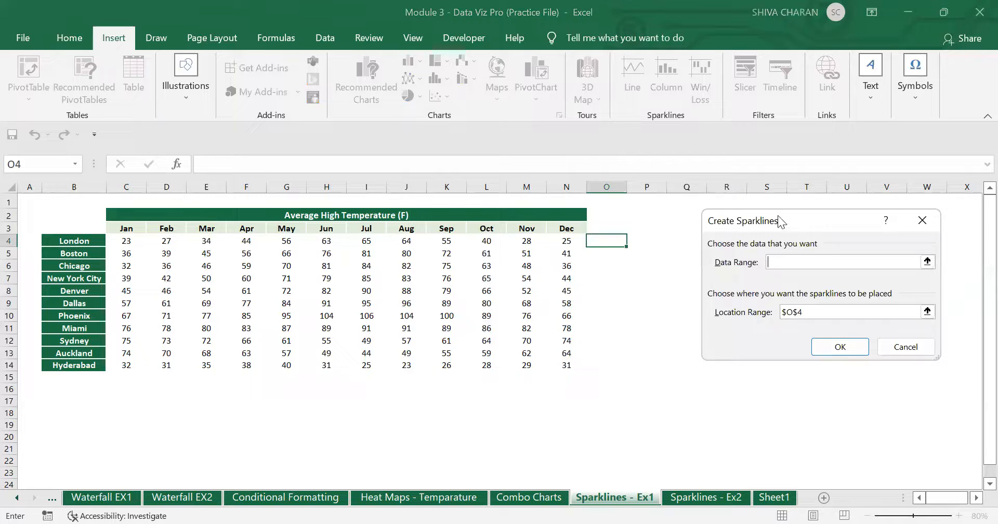
{"action": "left_click_drag", "start_coordinate": [780, 215], "coordinate": [757, 211]}
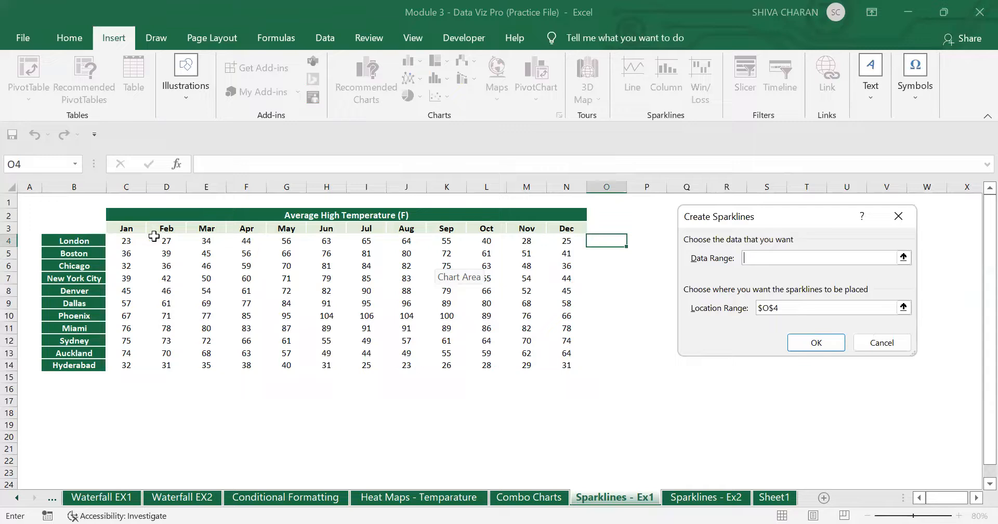
{"action": "left_click", "coordinate": [119, 240]}
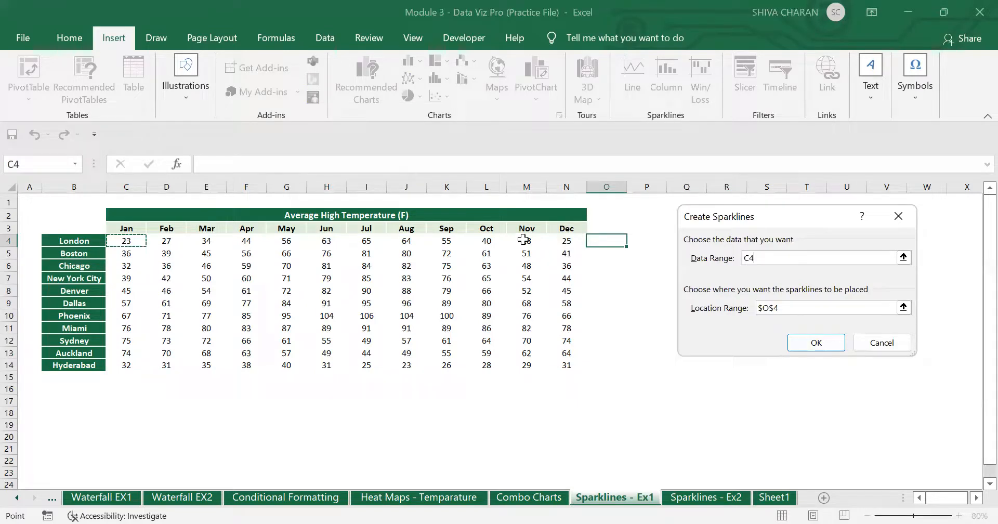
{"action": "left_click", "coordinate": [566, 240], "text": "shift"}
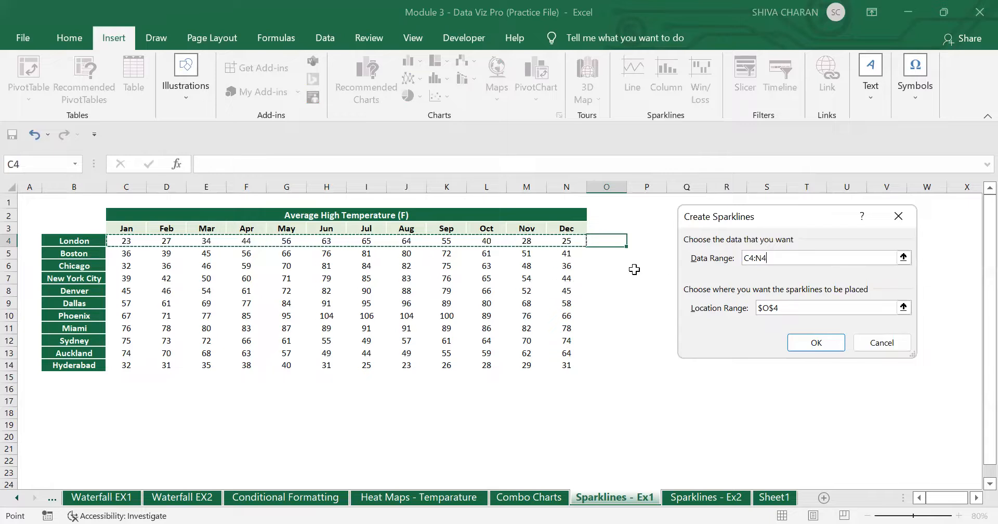
{"action": "left_click", "coordinate": [794, 308]}
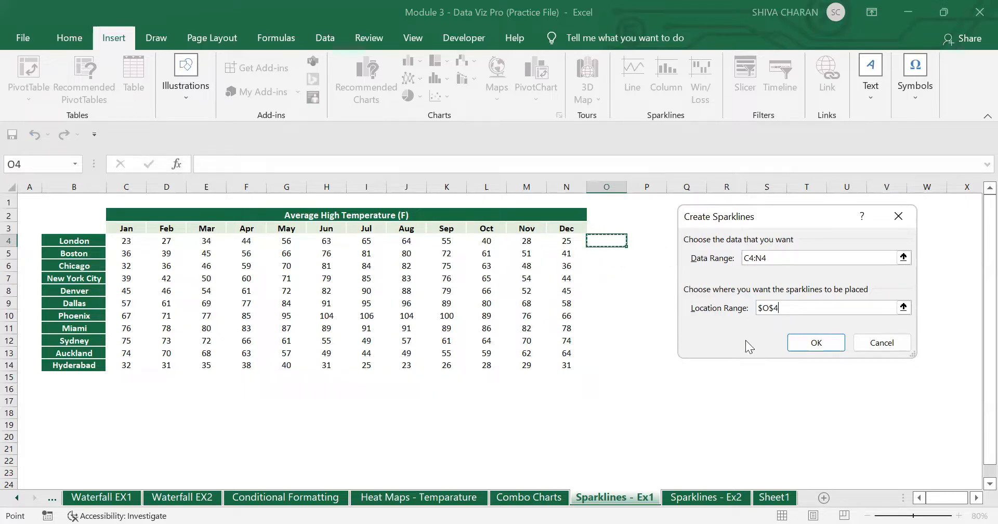
{"action": "left_click", "coordinate": [816, 344]}
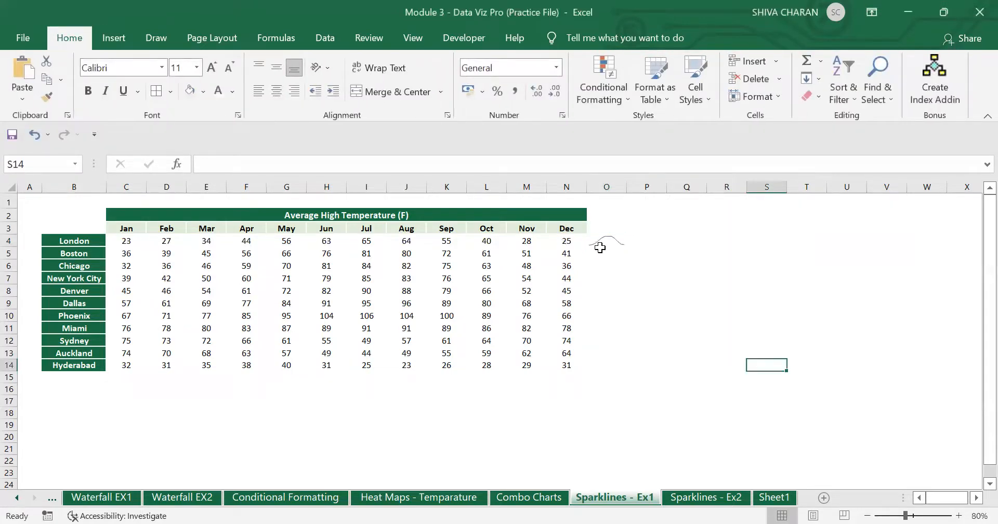
- Start a line sparkline for Boston in cell O5 with data range C5:N5
{"action": "left_click", "coordinate": [600, 250]}
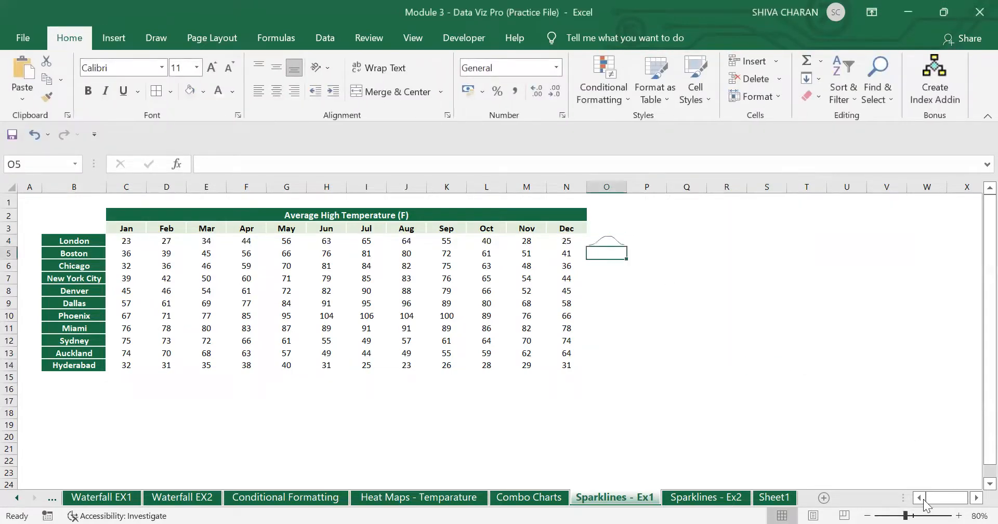
{"action": "left_click_drag", "start_coordinate": [905, 515], "coordinate": [919, 514]}
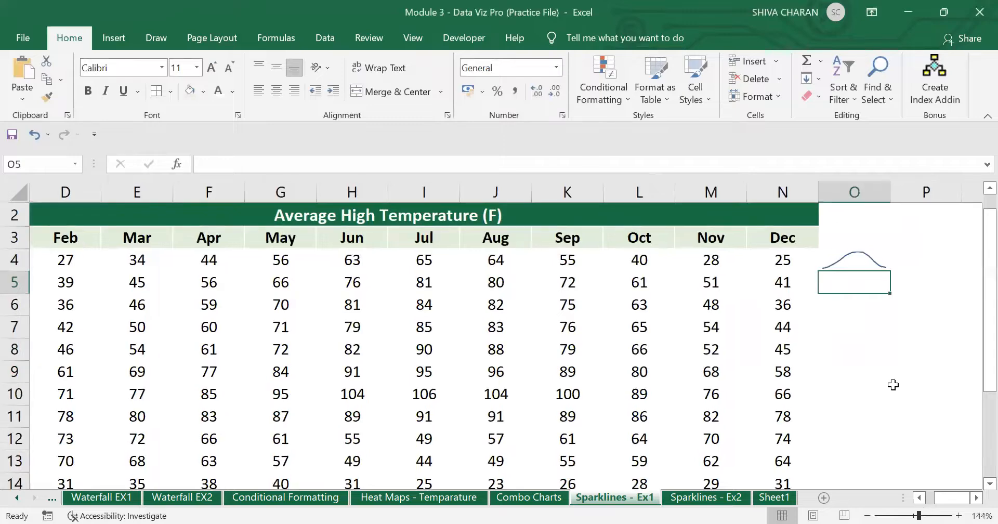
{"action": "scroll", "coordinate": [889, 364], "scroll_direction": "up", "scroll_amount": 1}
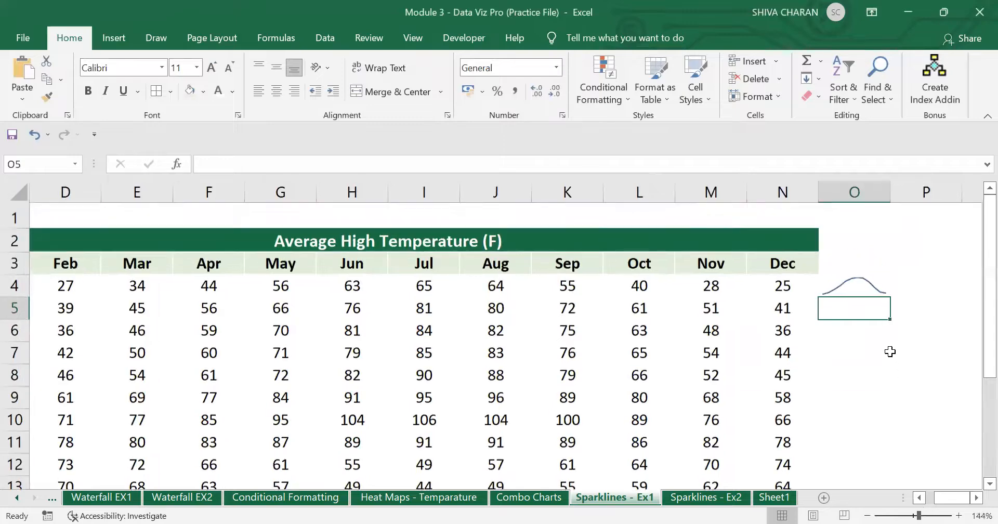
{"action": "left_click", "coordinate": [867, 514]}
{"action": "left_click", "coordinate": [867, 515]}
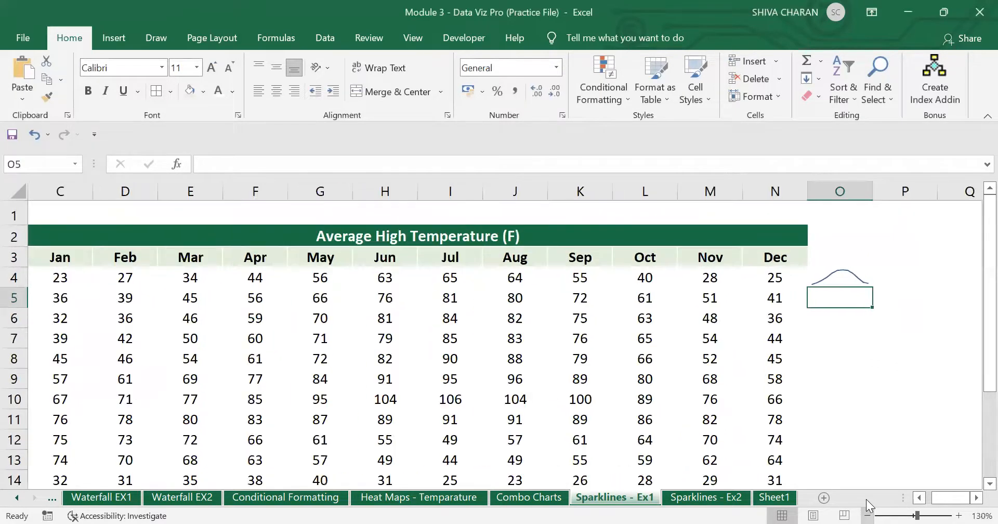
{"action": "left_click", "coordinate": [867, 514]}
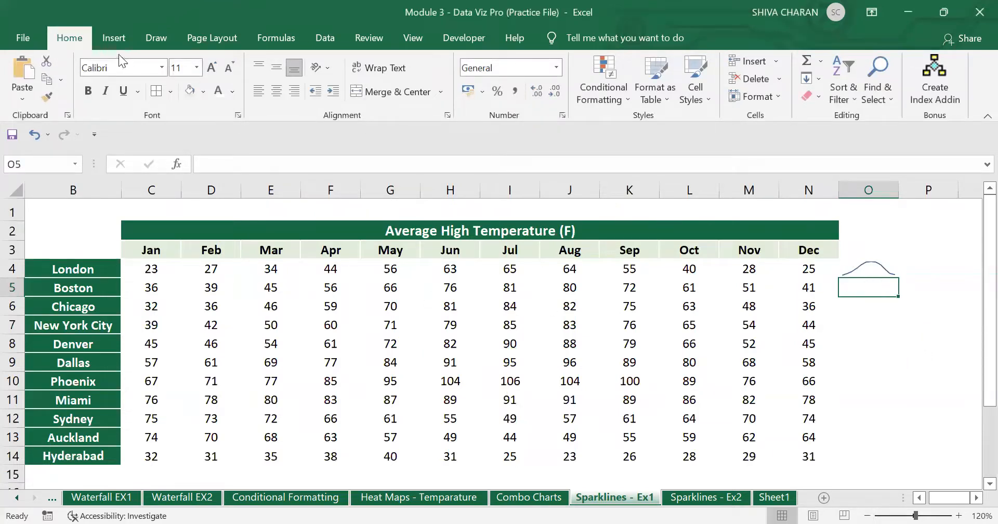
{"action": "left_click", "coordinate": [114, 40]}
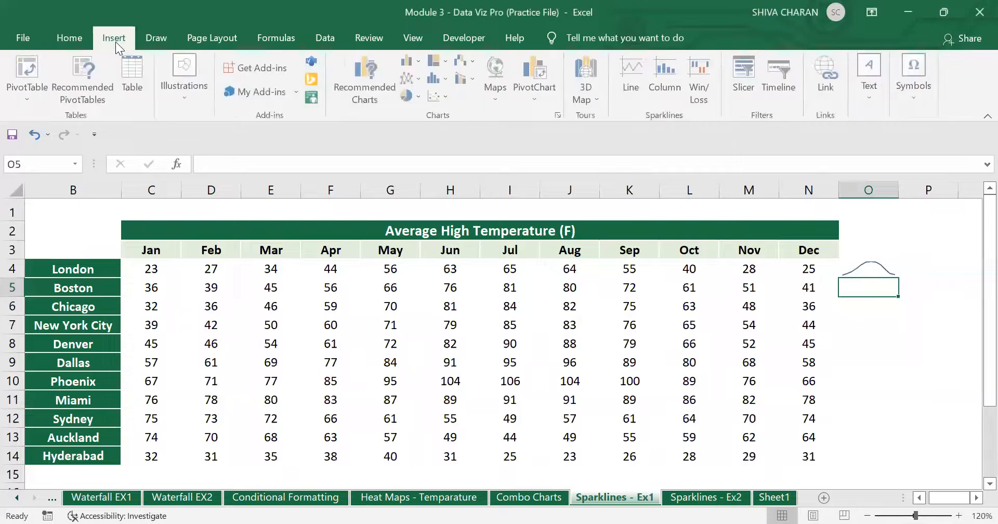
{"action": "left_click", "coordinate": [626, 76]}
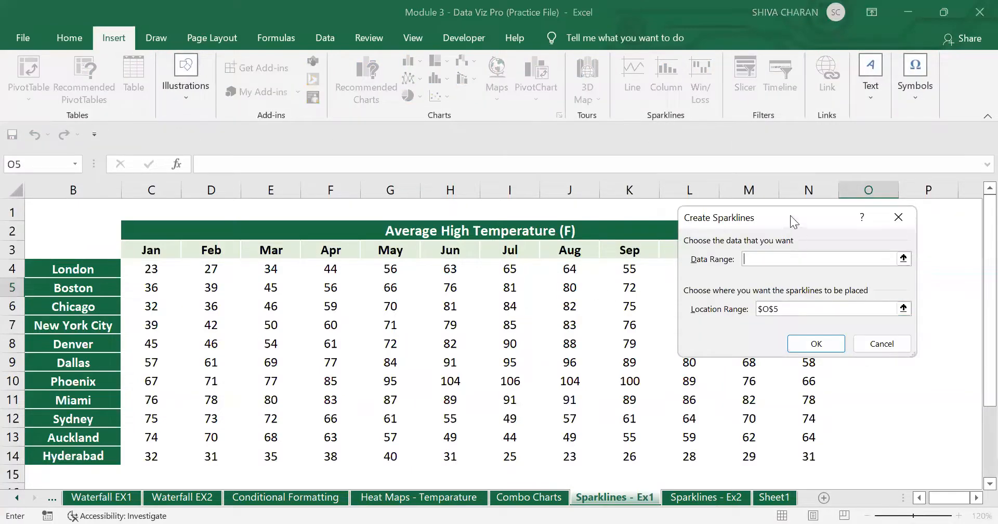
{"action": "left_click", "coordinate": [155, 284]}
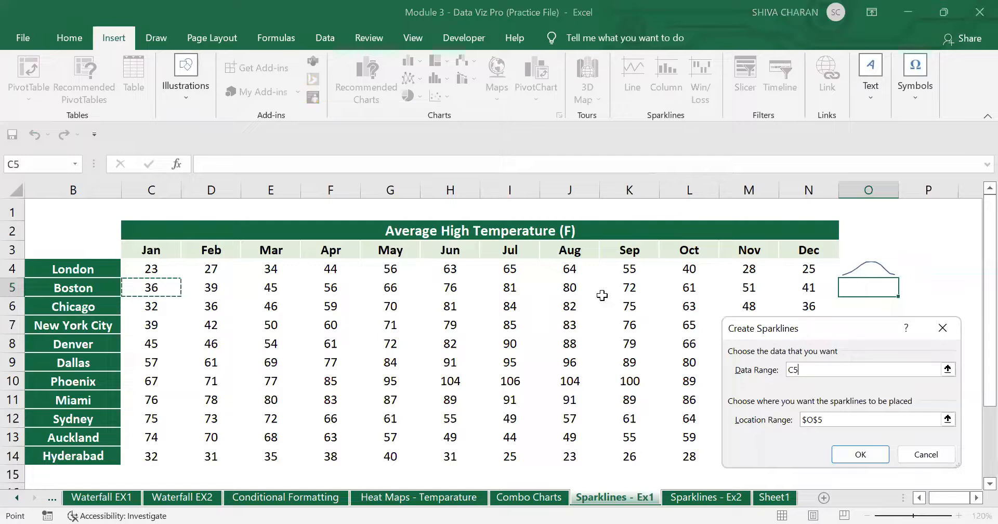
{"action": "key", "text": "ctrl+shift+Right"}
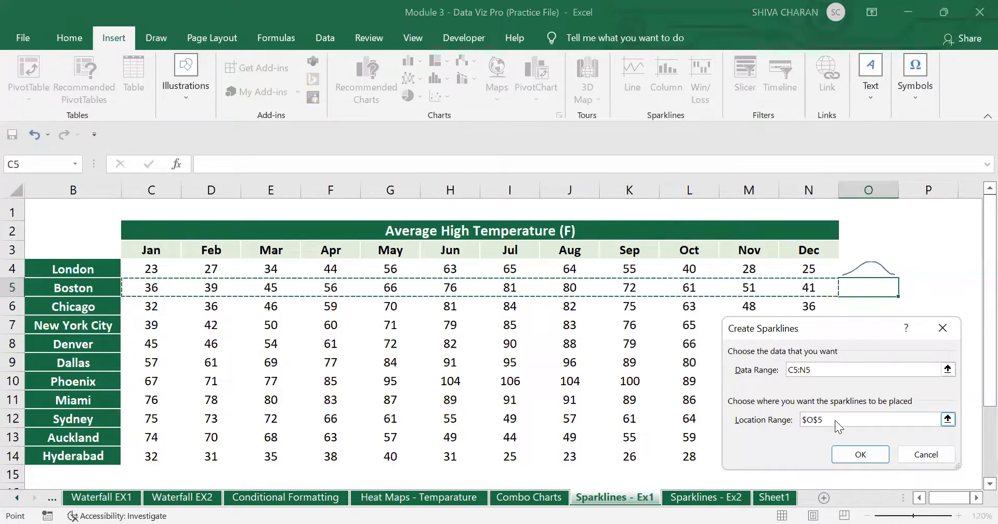
- Re-enter the Boston sparkline's location range as $O$5 and create the sparkline
{"action": "left_click", "coordinate": [835, 420]}
{"action": "left_click", "coordinate": [868, 288]}
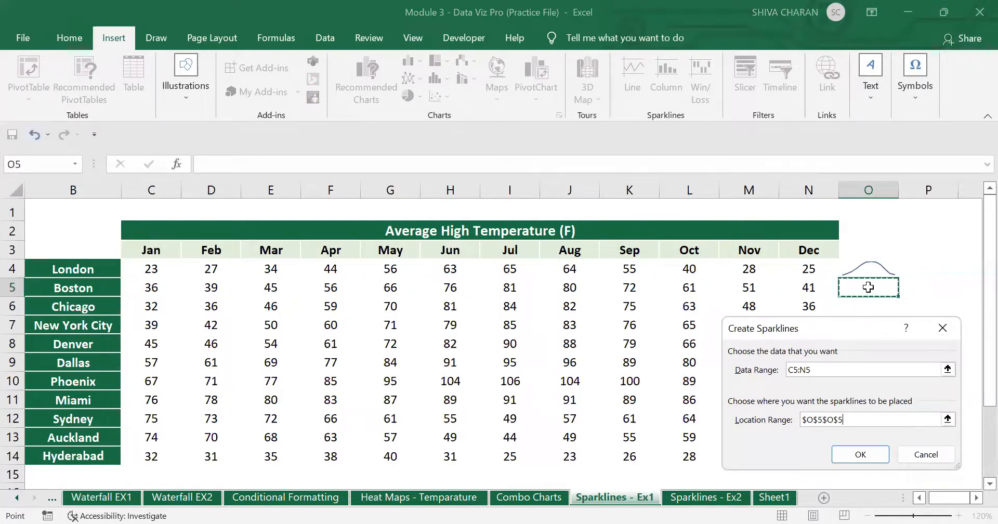
{"action": "left_click_drag", "start_coordinate": [864, 418], "coordinate": [798, 422]}
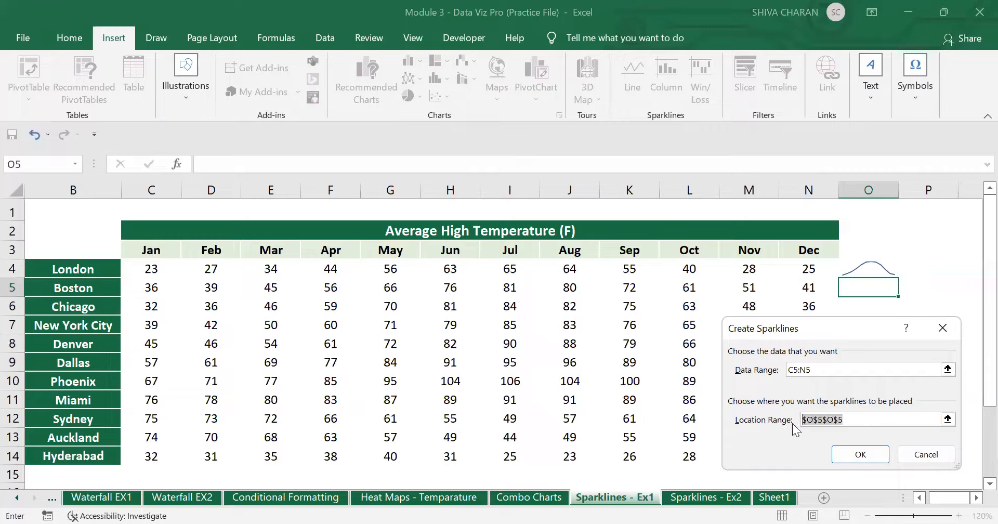
{"action": "key", "text": "BackSpace"}
{"action": "left_click", "coordinate": [862, 289]}
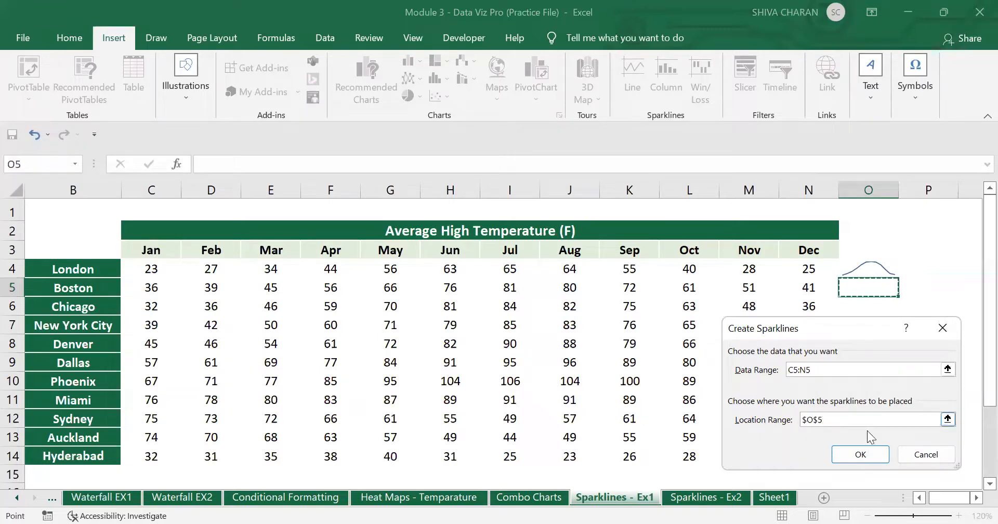
{"action": "left_click", "coordinate": [861, 455]}
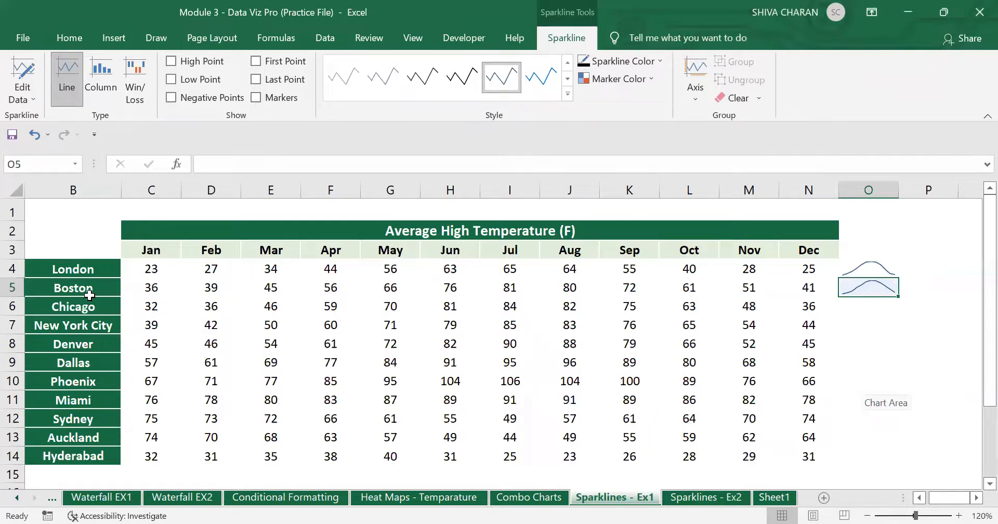
- Fill the London and Boston line sparklines down column O through Hyderabad's row, covering O4:O14
{"action": "left_click", "coordinate": [866, 304]}
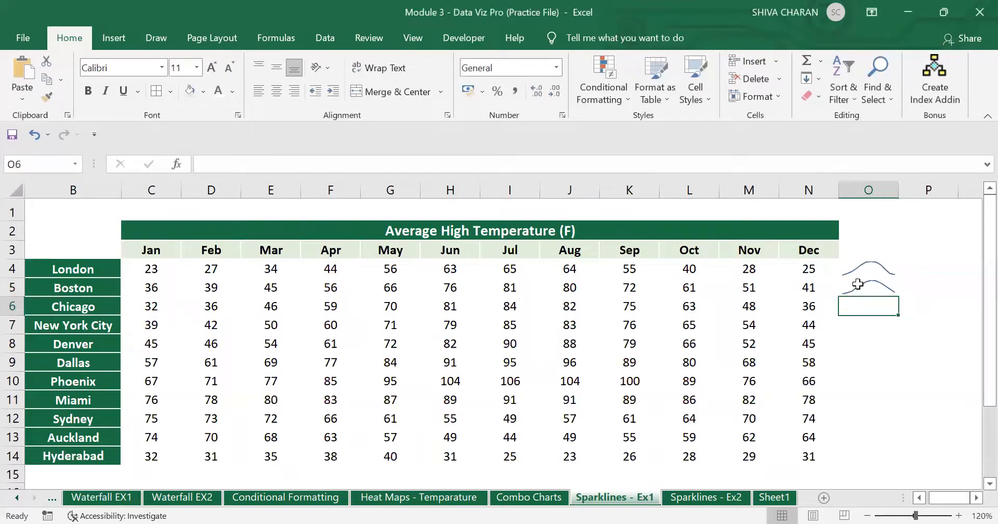
{"action": "left_click_drag", "start_coordinate": [883, 260], "coordinate": [876, 286]}
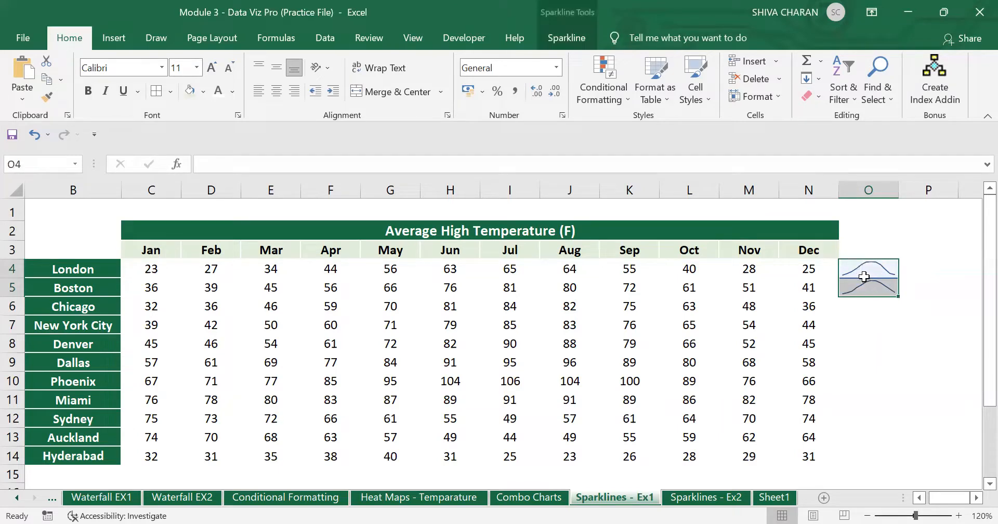
{"action": "left_click_drag", "start_coordinate": [898, 298], "coordinate": [887, 460]}
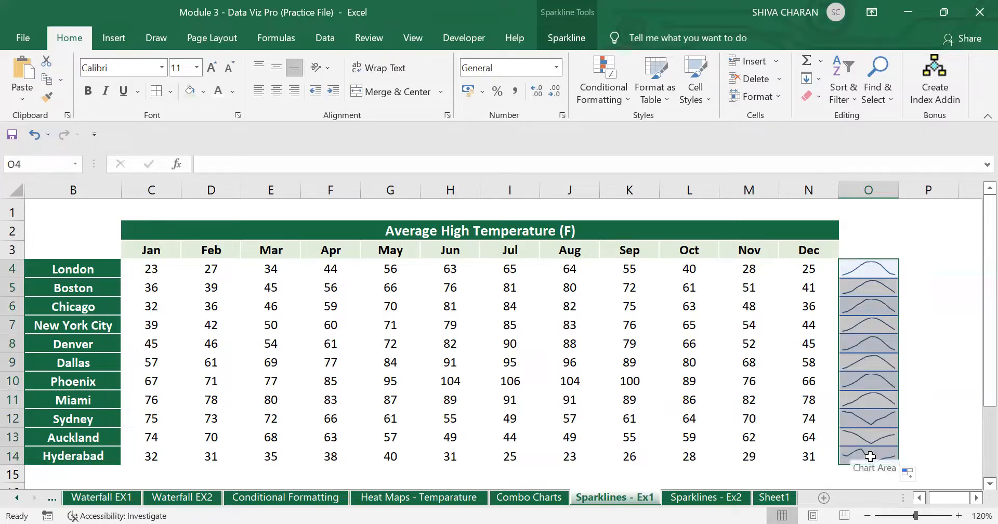
{"action": "left_click", "coordinate": [939, 458]}
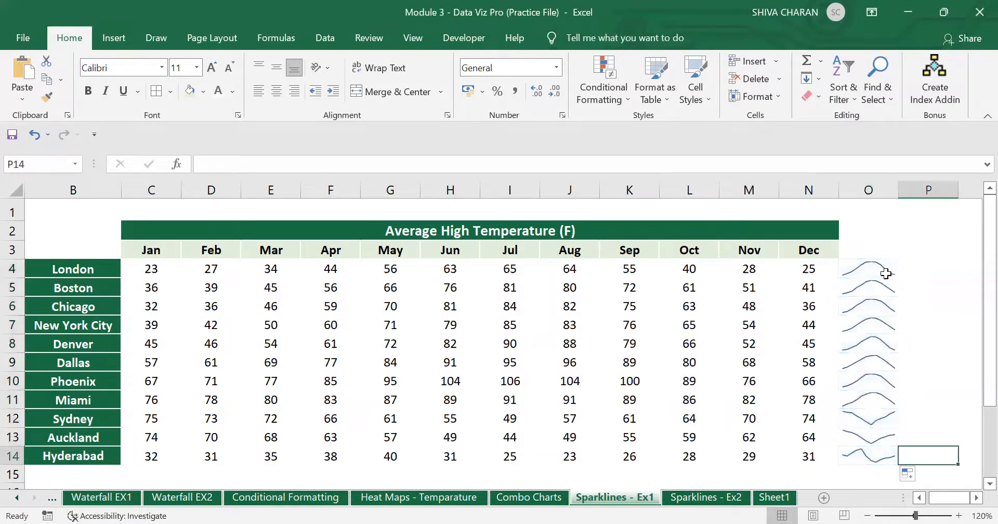
{"action": "left_click_drag", "start_coordinate": [879, 267], "coordinate": [882, 457]}
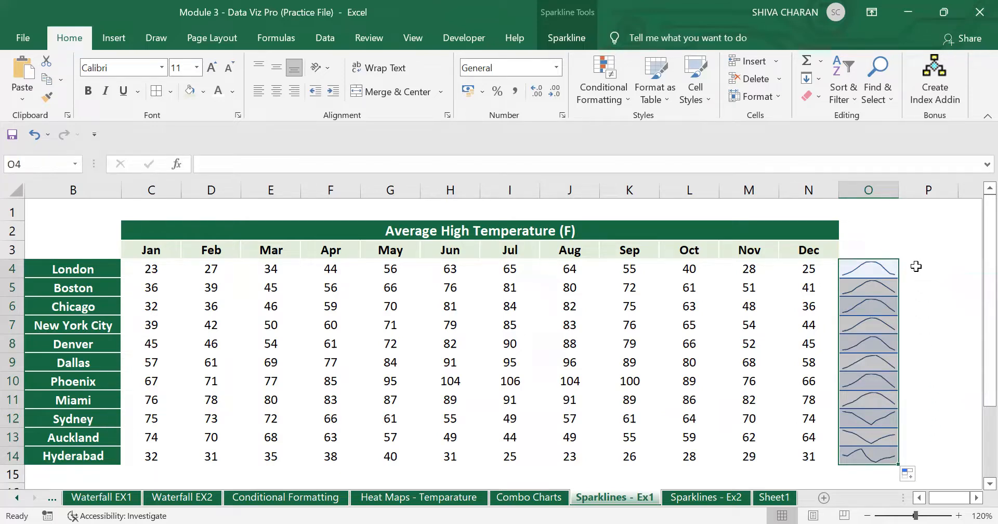
- Insert a column sparkline for London in cell P4 using data range C4:N4
{"action": "left_click", "coordinate": [916, 266]}
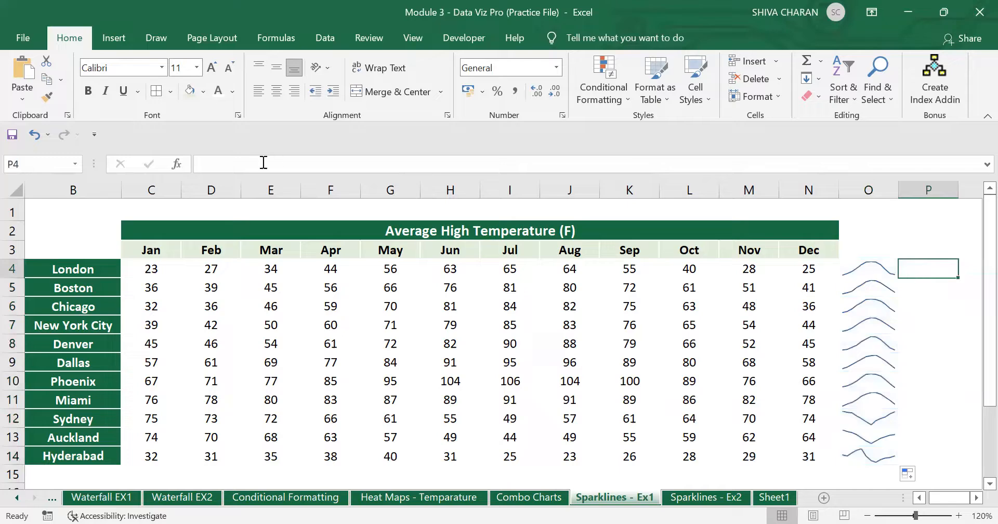
{"action": "left_click", "coordinate": [106, 39]}
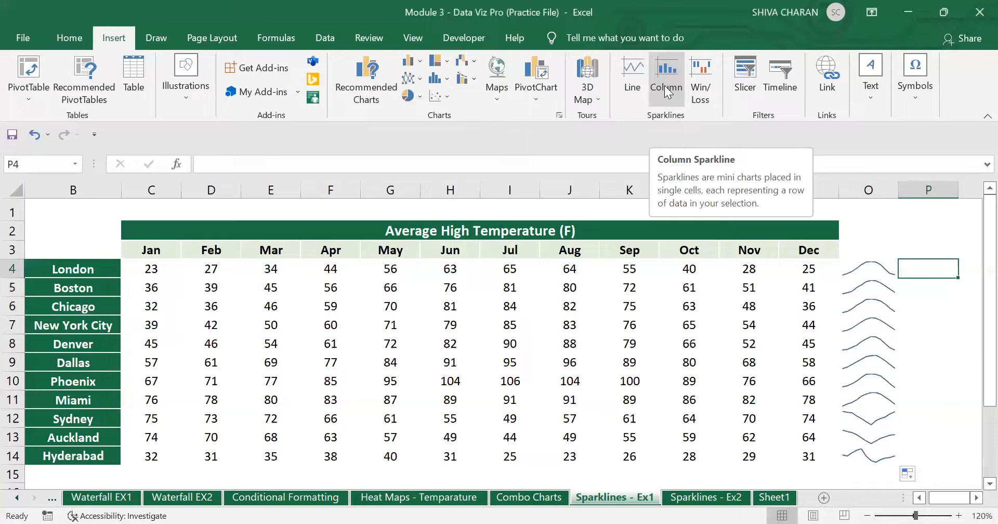
{"action": "left_click", "coordinate": [665, 92]}
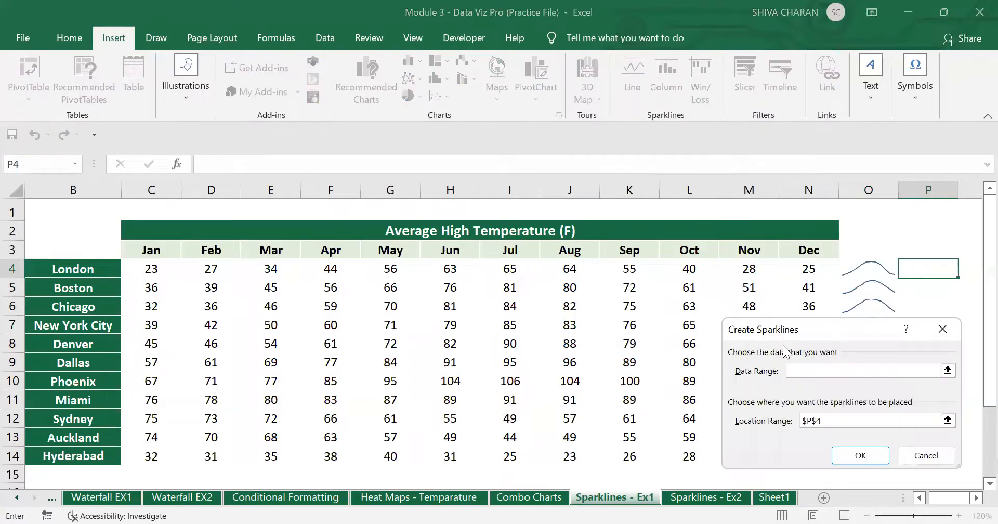
{"action": "left_click", "coordinate": [155, 266]}
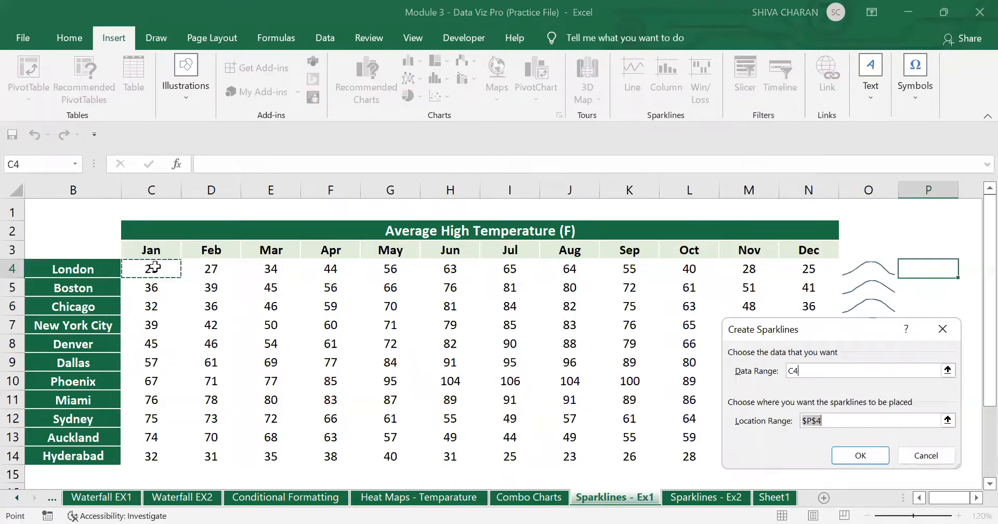
{"action": "left_click_drag", "start_coordinate": [803, 269], "coordinate": [802, 269]}
{"action": "left_click", "coordinate": [839, 419]}
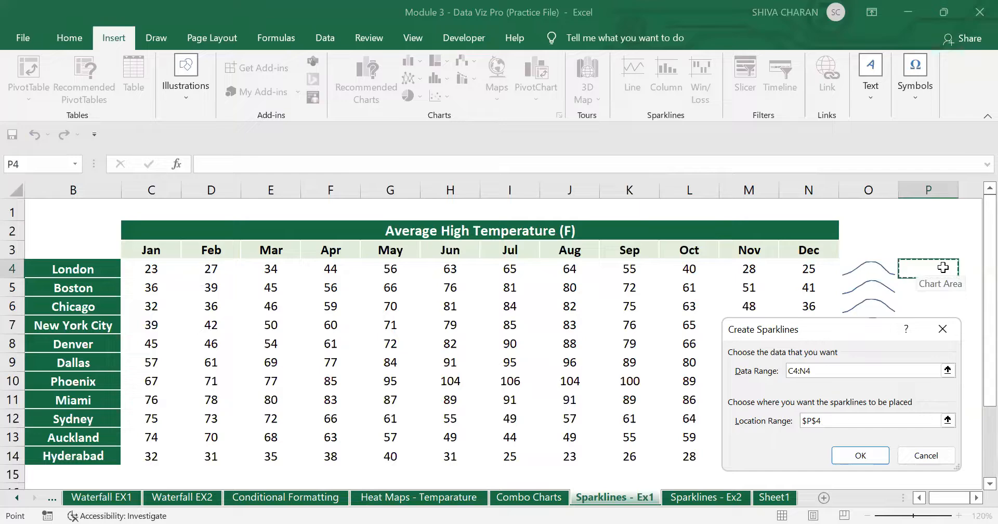
{"action": "left_click", "coordinate": [879, 455]}
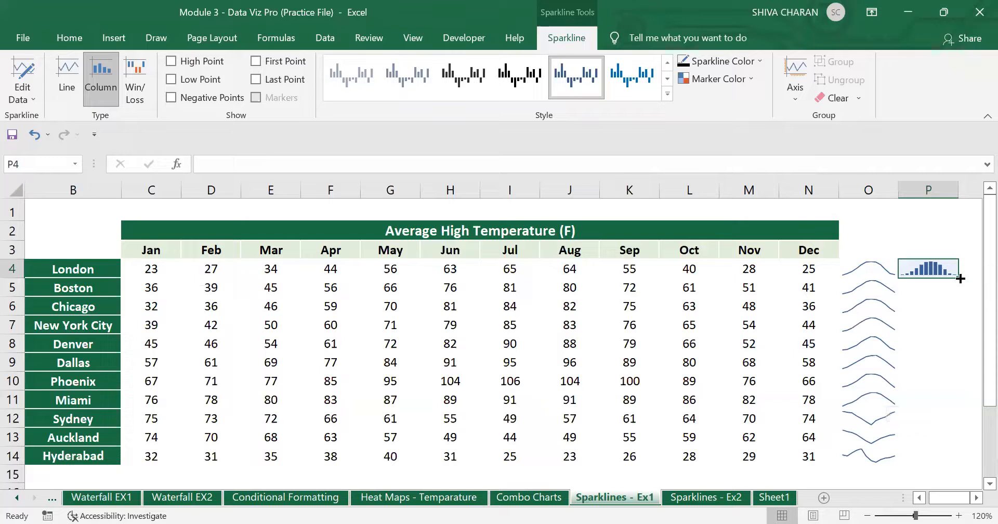
- Fill London's column sparkline down column P to cell P14 for the remaining cities
{"action": "left_click_drag", "start_coordinate": [957, 278], "coordinate": [956, 462]}
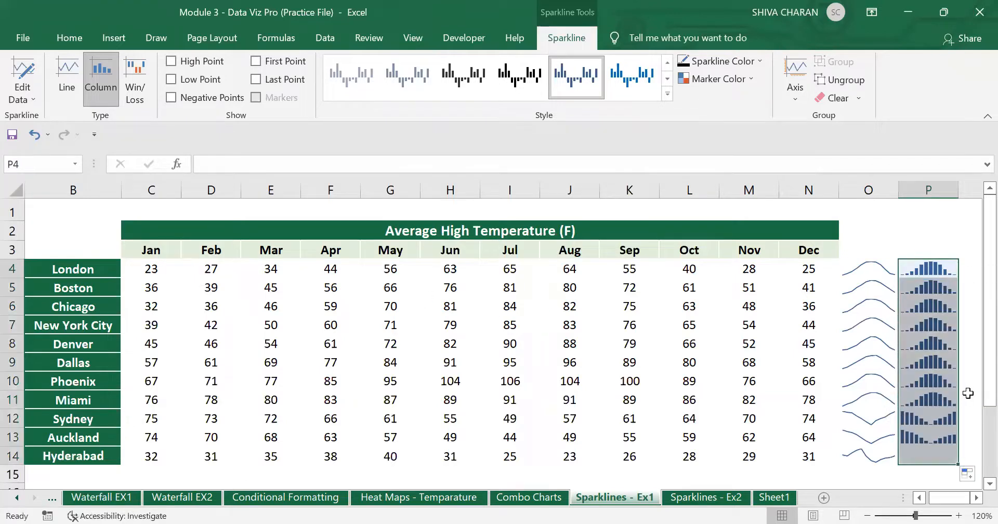
{"action": "left_click", "coordinate": [860, 475]}
{"action": "left_click", "coordinate": [869, 263]}
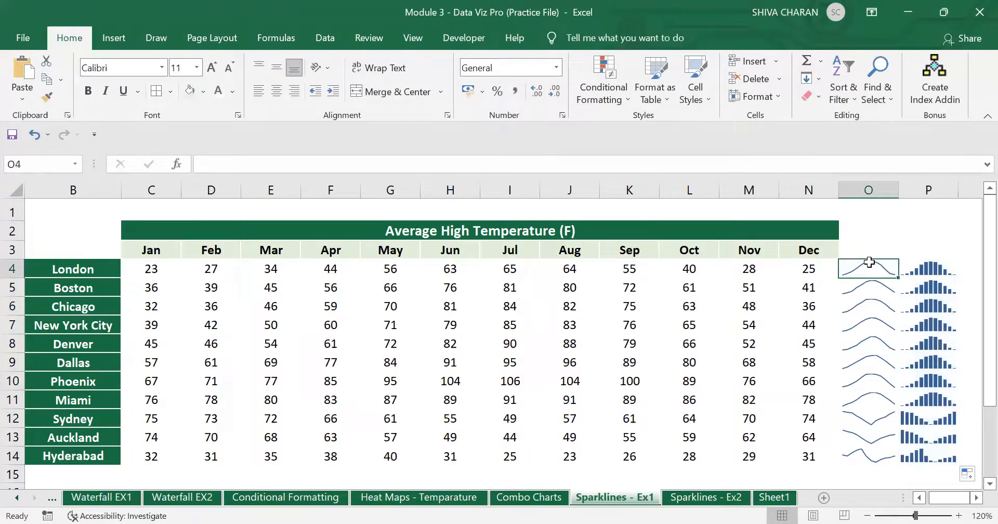
- Compare London's column sparkline in P4 with its line sparkline in O4, leaving O4 selected
{"action": "left_click", "coordinate": [952, 266]}
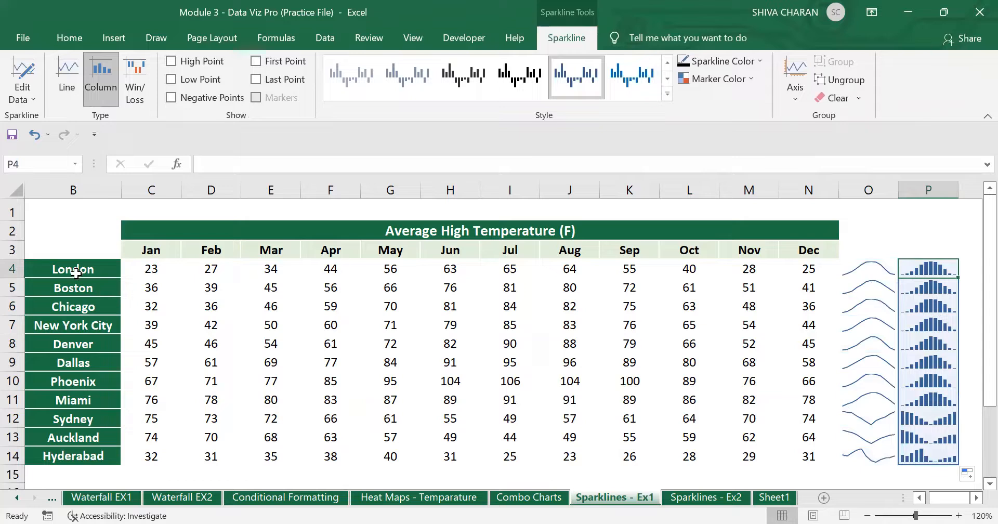
{"action": "left_click", "coordinate": [857, 268]}
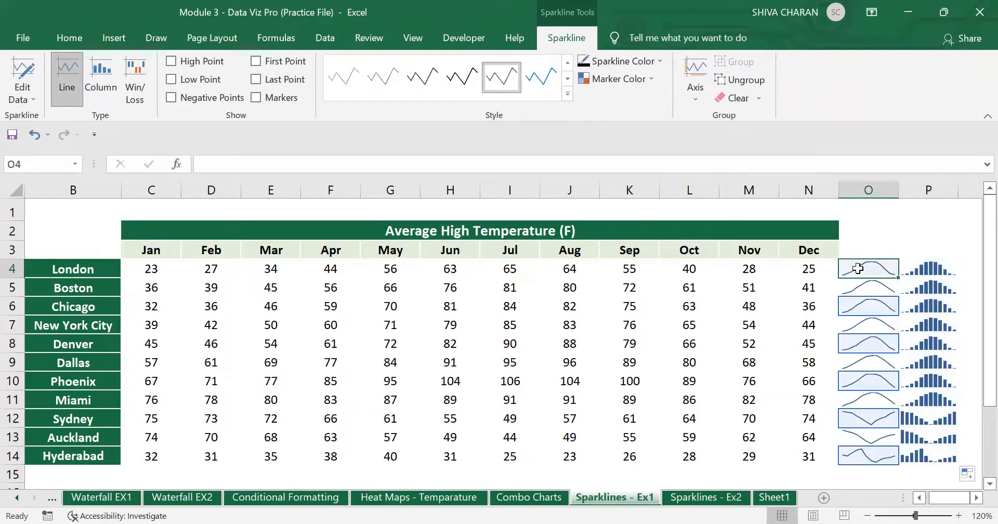
{"action": "left_click", "coordinate": [883, 227]}
{"action": "left_click", "coordinate": [874, 266]}
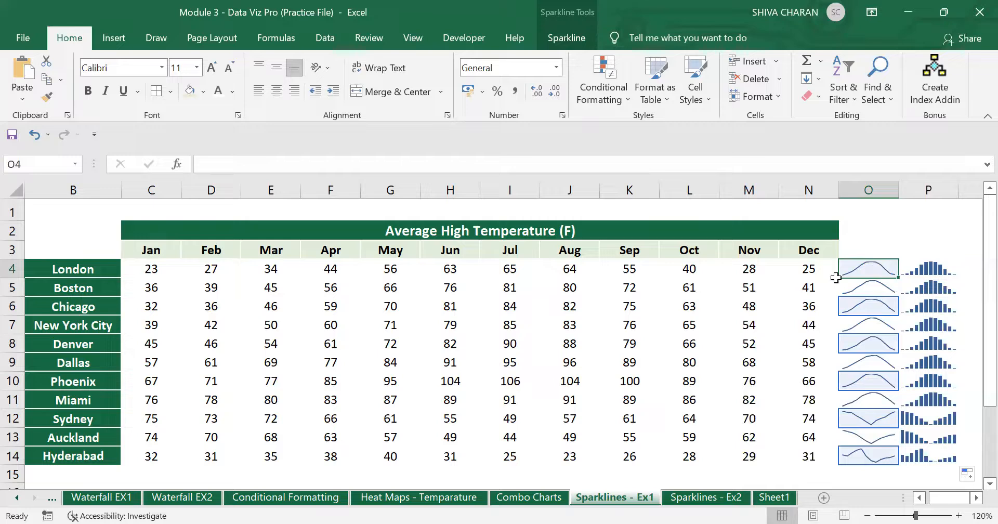
- Compare London's monthly temperatures in C4:N4, especially June to August, with its line sparkline in O4
{"action": "left_click_drag", "start_coordinate": [148, 268], "coordinate": [797, 263]}
{"action": "left_click", "coordinate": [863, 272]}
{"action": "left_click_drag", "start_coordinate": [440, 263], "coordinate": [557, 268]}
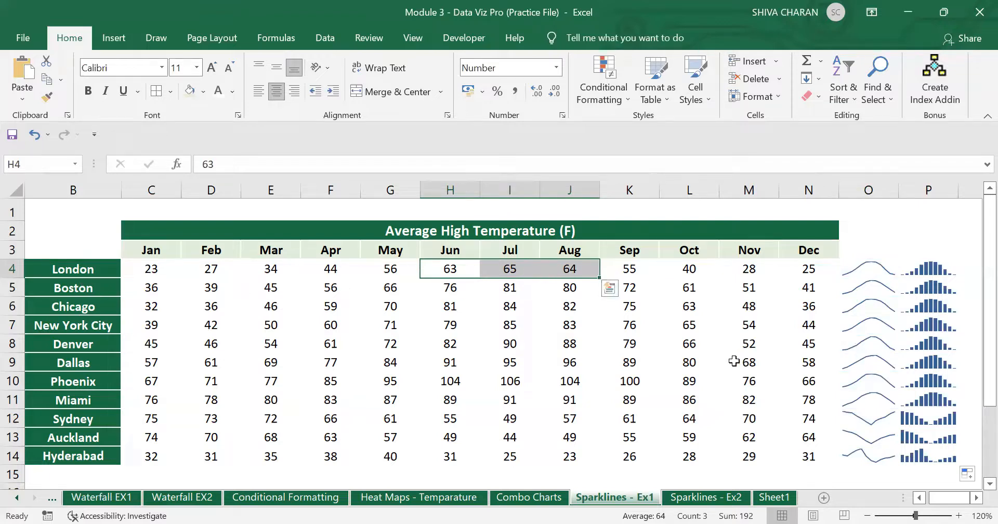
- Compare Hyderabad's March–May, June–August and October–December temperatures with the shape of its line sparkline in O14
{"action": "left_click", "coordinate": [857, 454]}
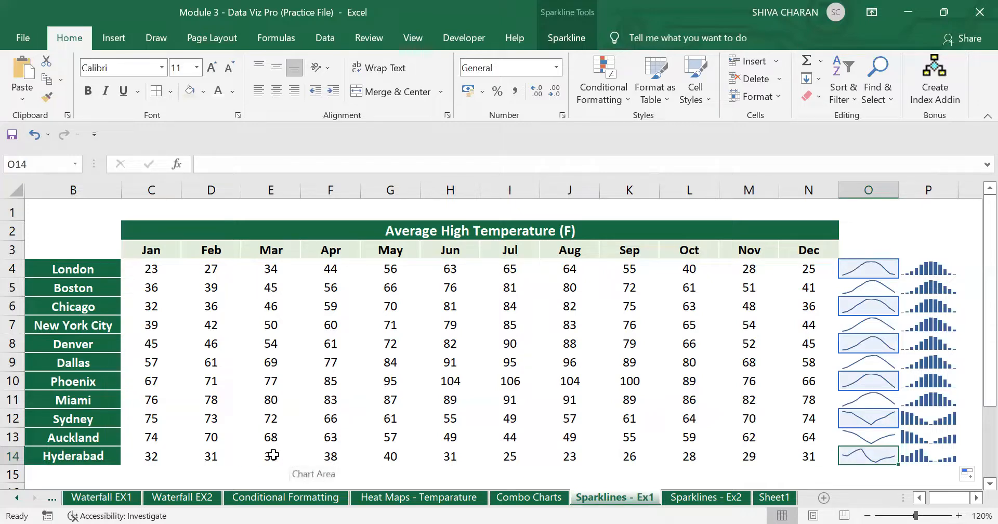
{"action": "left_click_drag", "start_coordinate": [273, 455], "coordinate": [406, 456]}
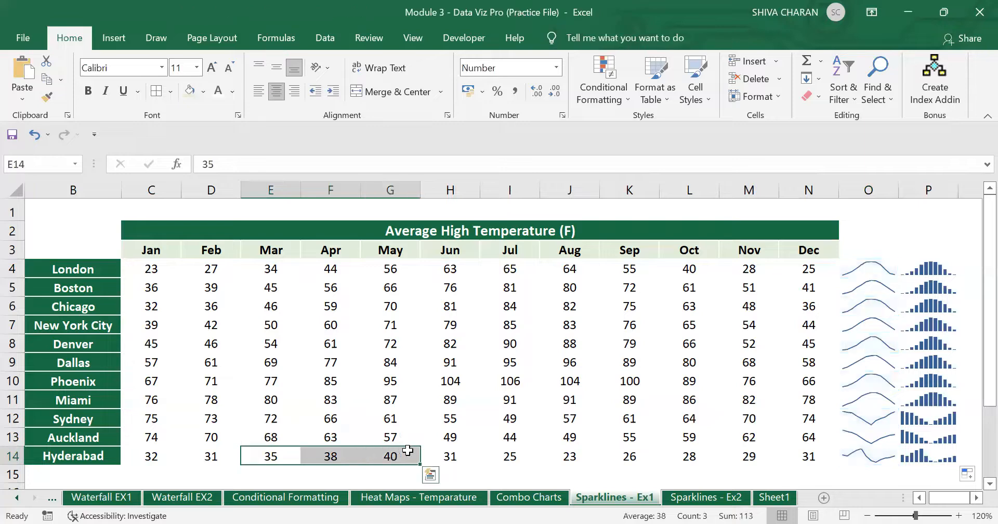
{"action": "left_click", "coordinate": [861, 451]}
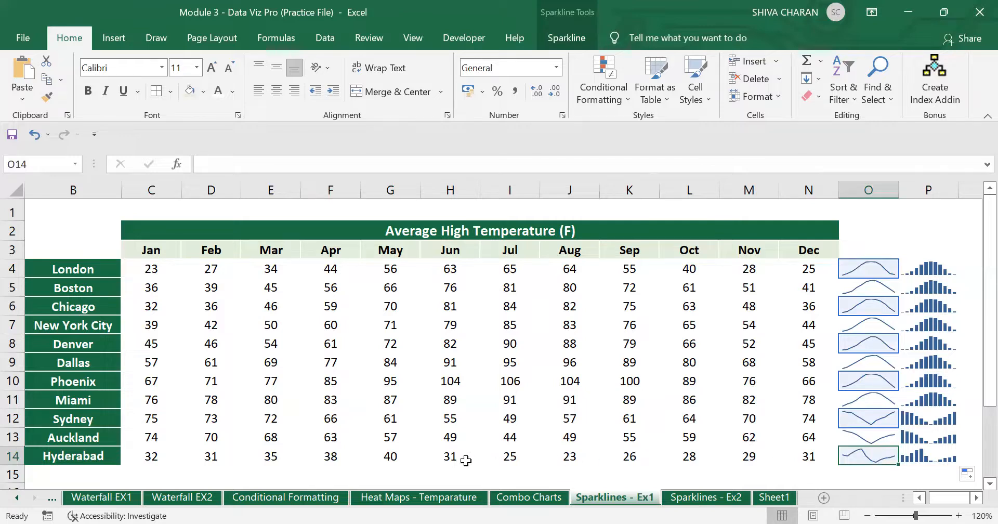
{"action": "left_click_drag", "start_coordinate": [460, 458], "coordinate": [599, 453]}
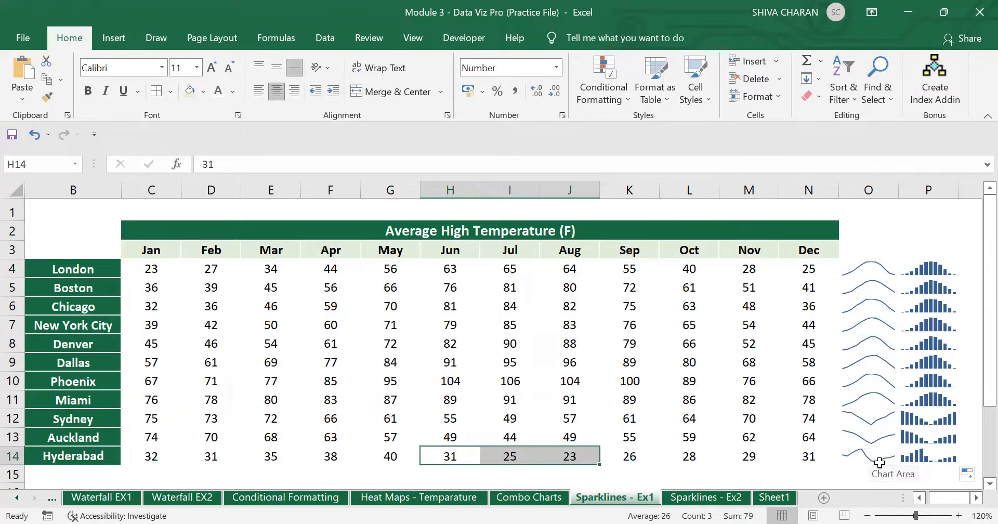
{"action": "left_click_drag", "start_coordinate": [710, 452], "coordinate": [827, 457]}
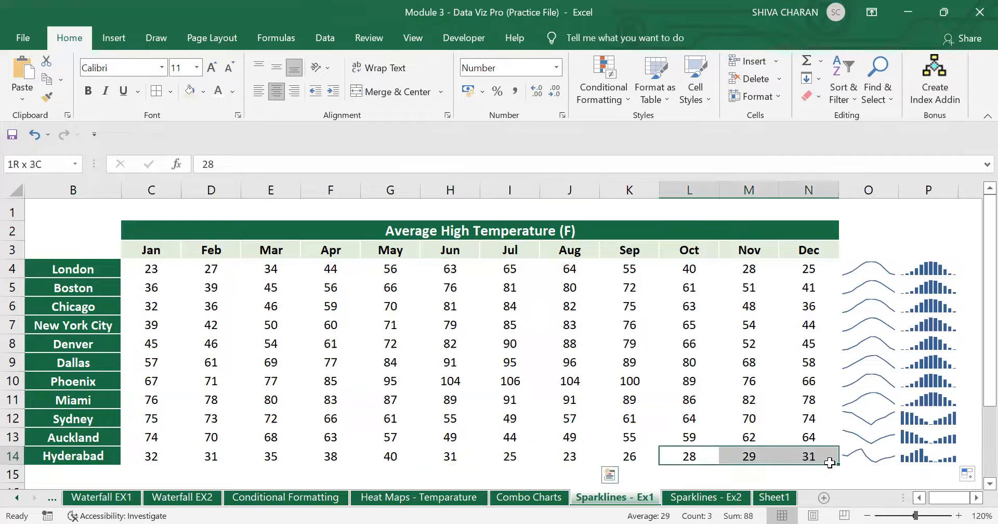
{"action": "left_click", "coordinate": [870, 447]}
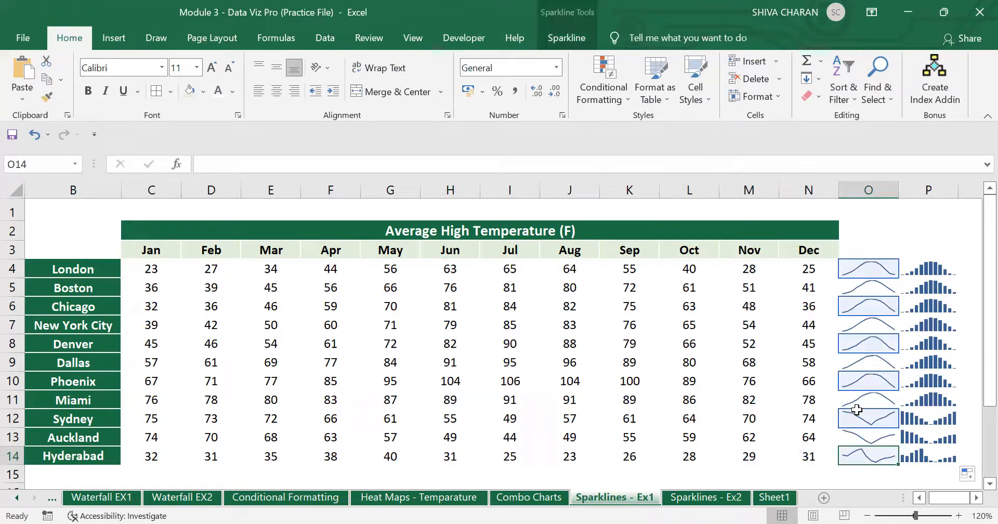
- Review the column sparklines in column P against the line sparklines in column O at 110% zoom
{"action": "left_click", "coordinate": [945, 451]}
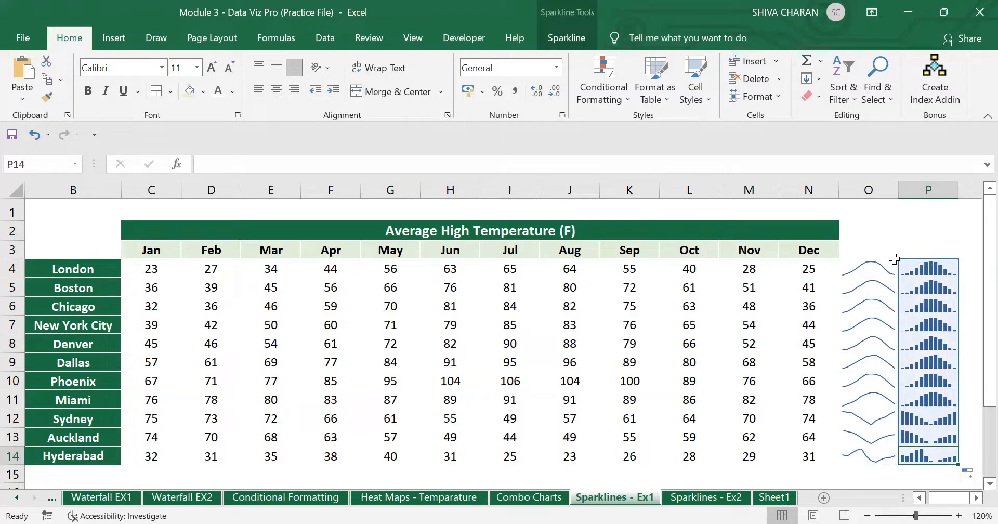
{"action": "left_click", "coordinate": [865, 268]}
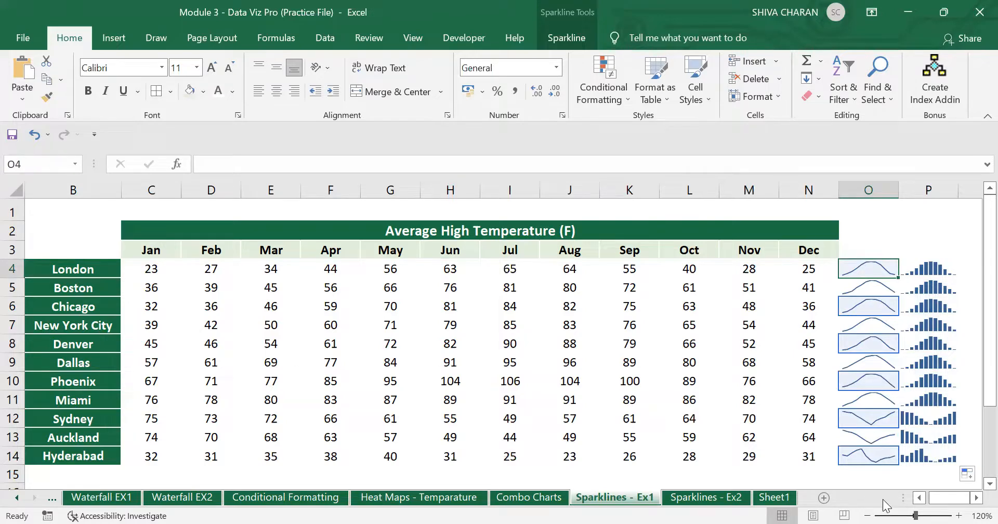
{"action": "left_click", "coordinate": [867, 515]}
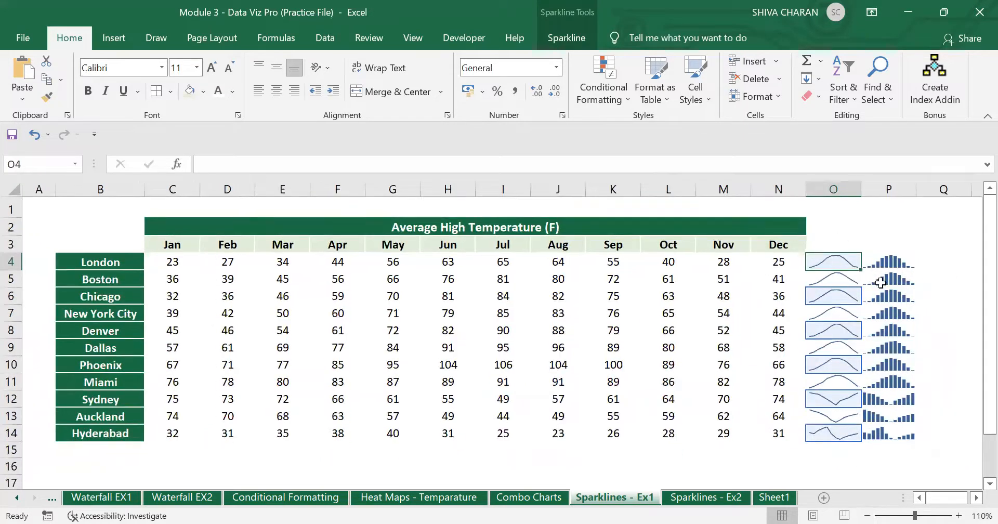
{"action": "left_click", "coordinate": [928, 465]}
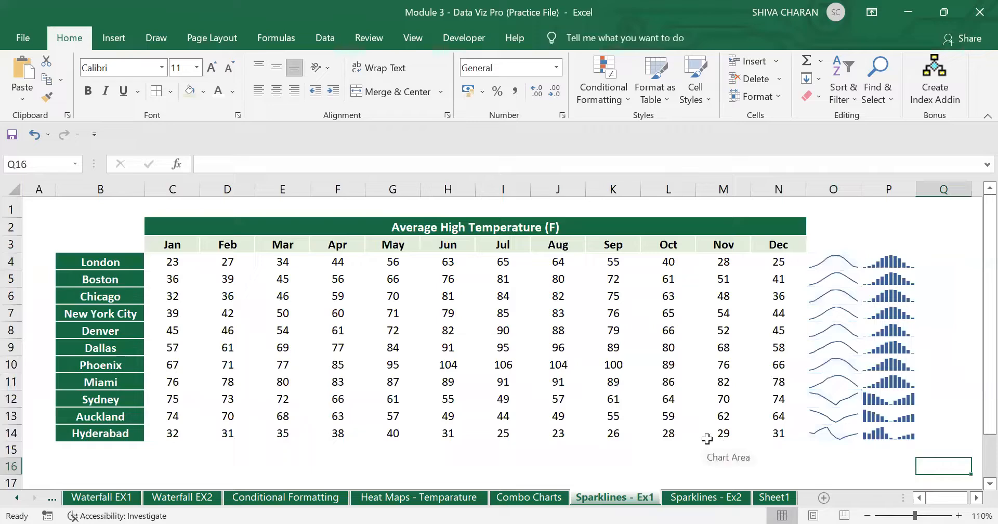
- Switch to the Sparklines - Ex2 sheet, review the Jul 1 - July 5 values in C3:J3 and select cell K3 beside them
{"action": "left_click", "coordinate": [702, 498]}
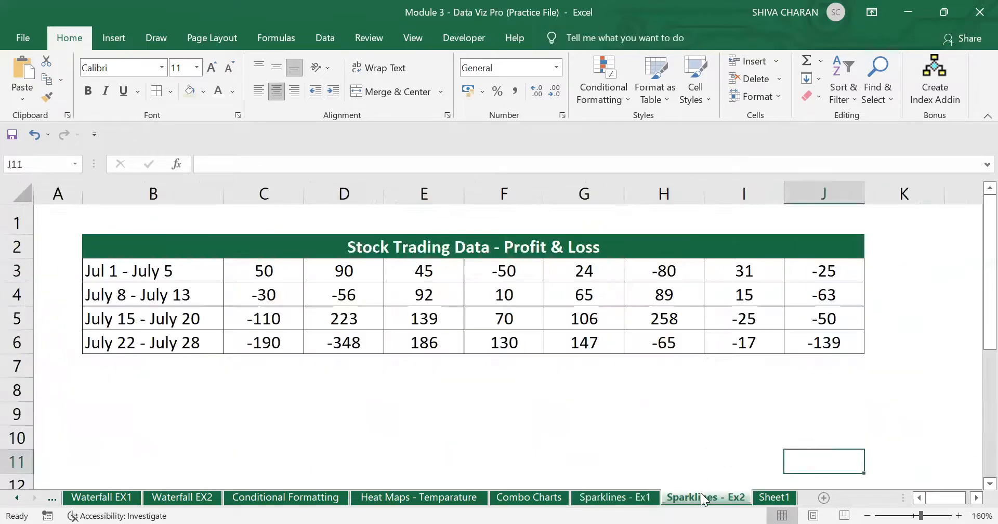
{"action": "left_click", "coordinate": [610, 433]}
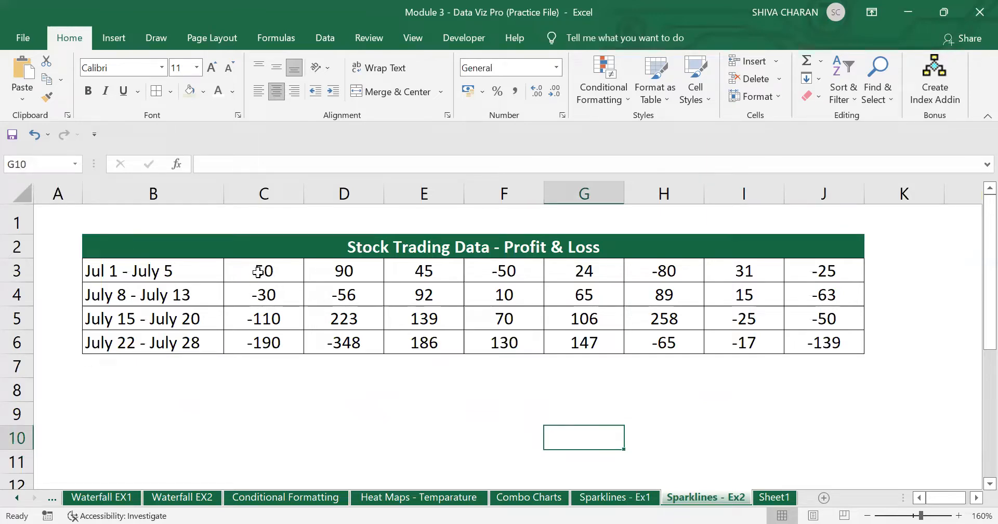
{"action": "left_click_drag", "start_coordinate": [262, 271], "coordinate": [818, 265]}
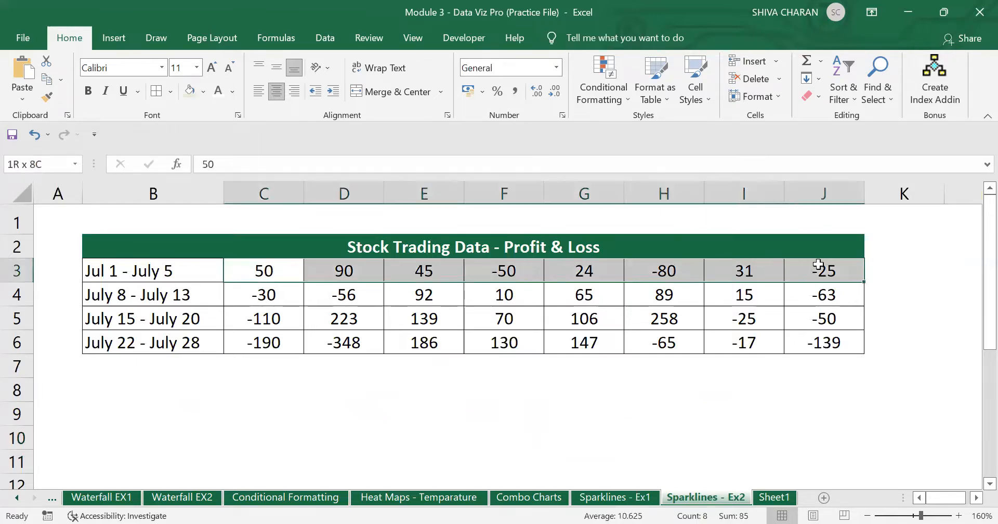
{"action": "left_click", "coordinate": [745, 391]}
{"action": "left_click", "coordinate": [894, 268]}
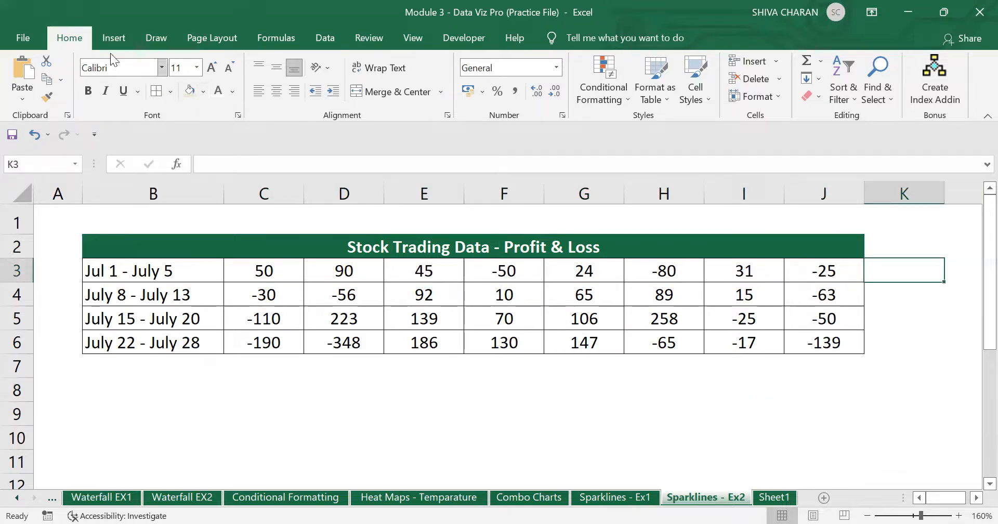
{"action": "left_click", "coordinate": [106, 39]}
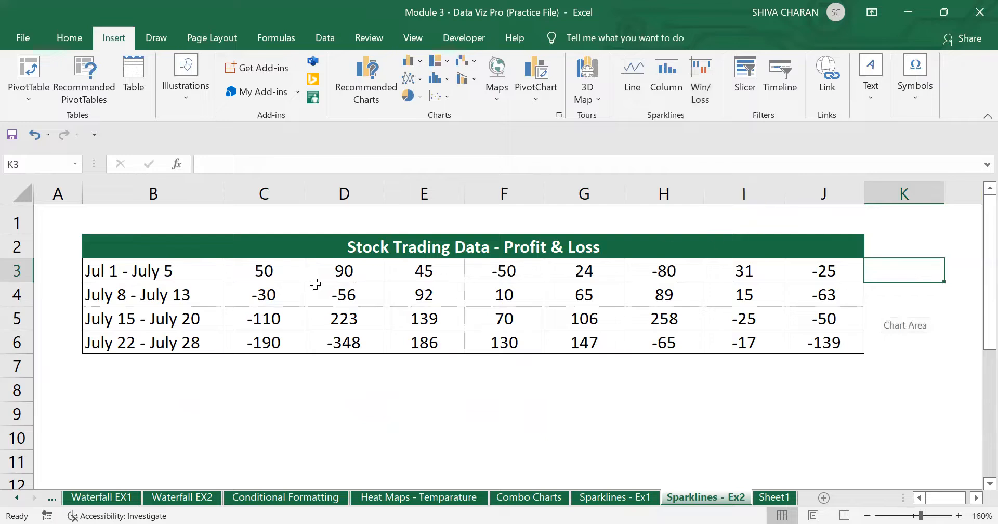
- Examine which individual Jul 1 - July 5 trades in row 3 are profits or losses, ending at the first July 8 - July 13 value
{"action": "left_click", "coordinate": [278, 273]}
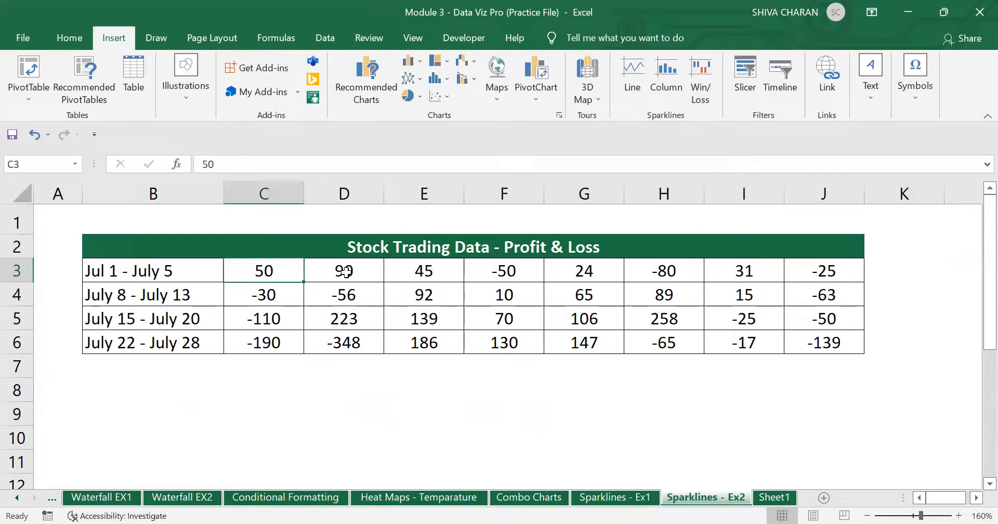
{"action": "left_click", "coordinate": [494, 276]}
{"action": "left_click", "coordinate": [890, 267]}
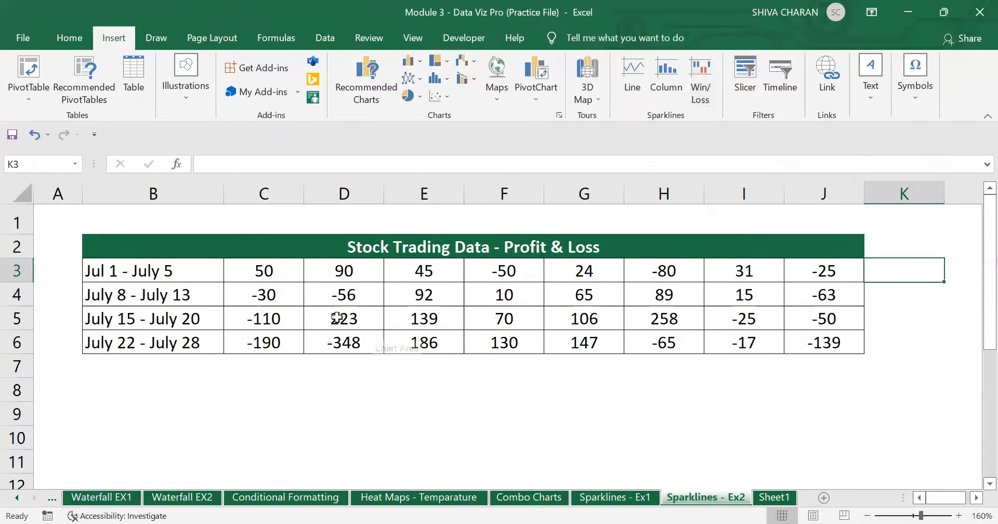
{"action": "left_click", "coordinate": [274, 271]}
{"action": "left_click", "coordinate": [339, 270]}
{"action": "left_click", "coordinate": [470, 274]}
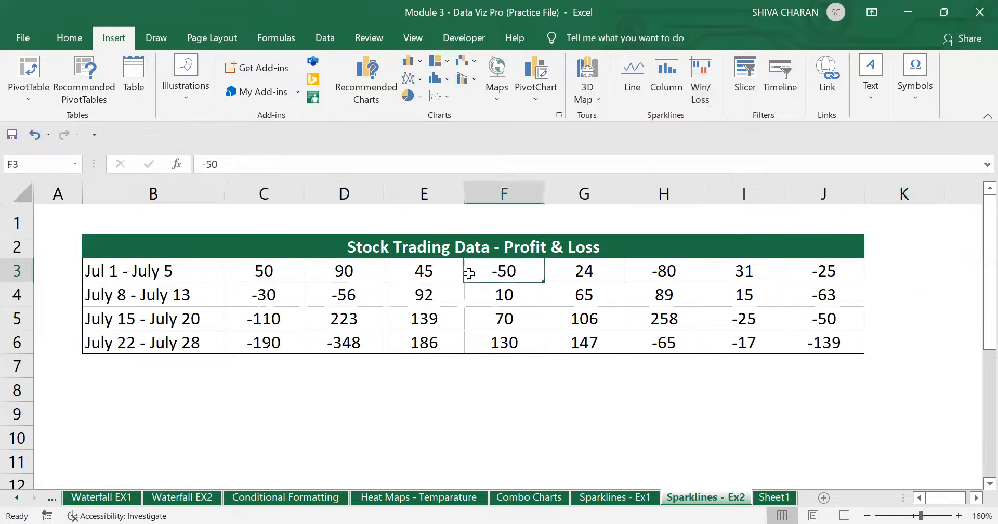
{"action": "left_click", "coordinate": [592, 273]}
{"action": "left_click", "coordinate": [665, 275]}
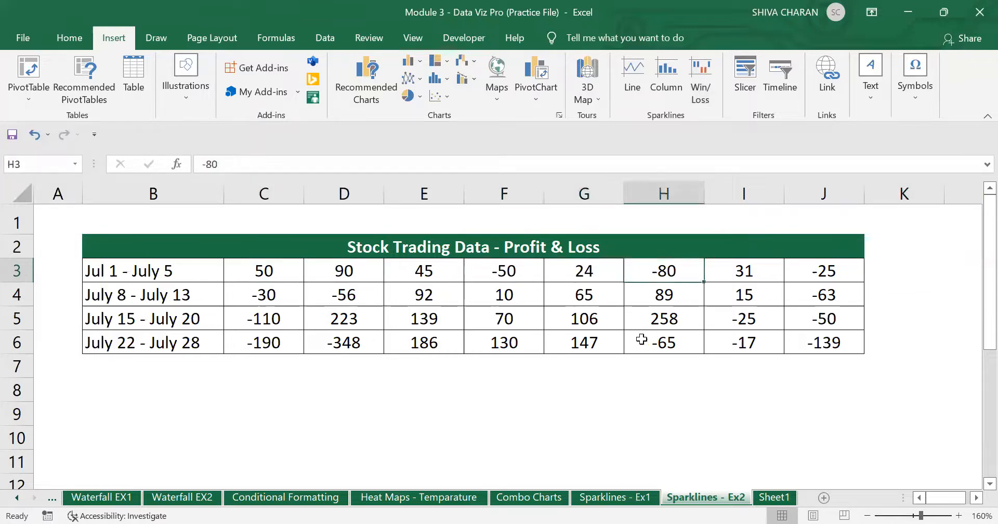
{"action": "left_click_drag", "start_coordinate": [273, 268], "coordinate": [296, 275]}
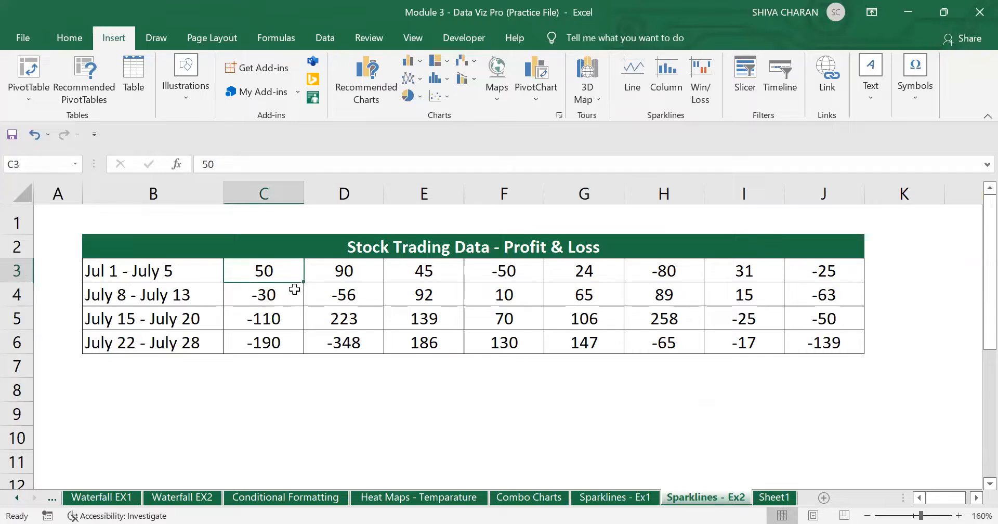
{"action": "left_click", "coordinate": [294, 289]}
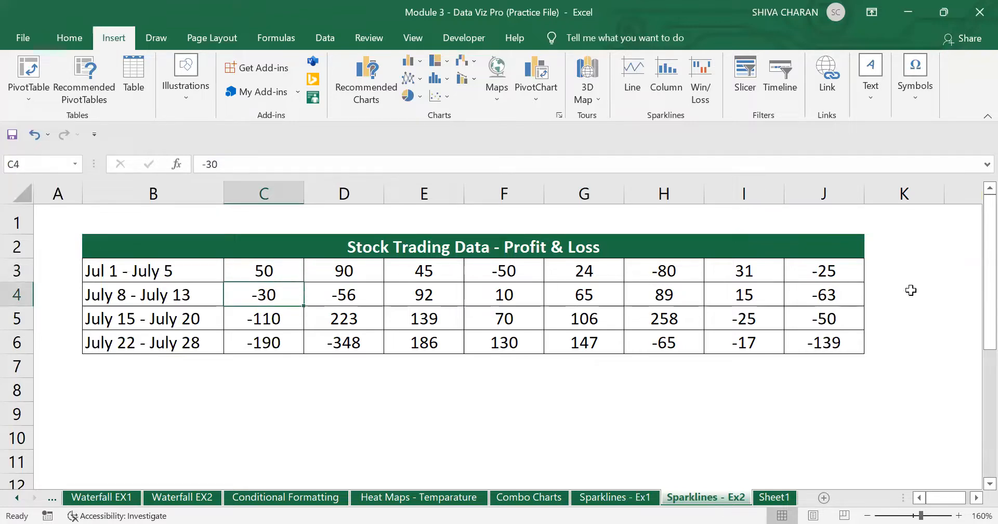
- Insert a Win/Loss sparkline in cell K3 using data range C3:J3 for the Jul 1 - July 5 trades
{"action": "left_click", "coordinate": [891, 267]}
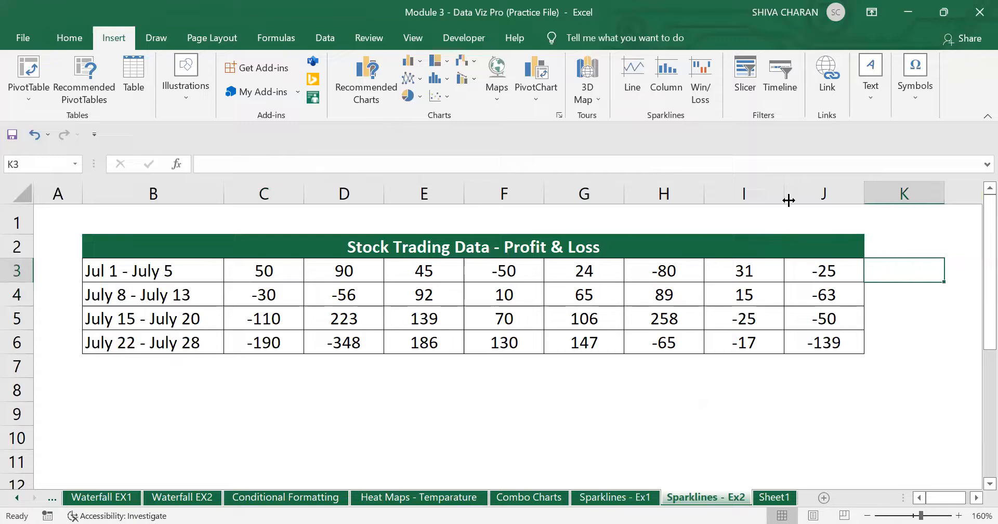
{"action": "left_click", "coordinate": [708, 98]}
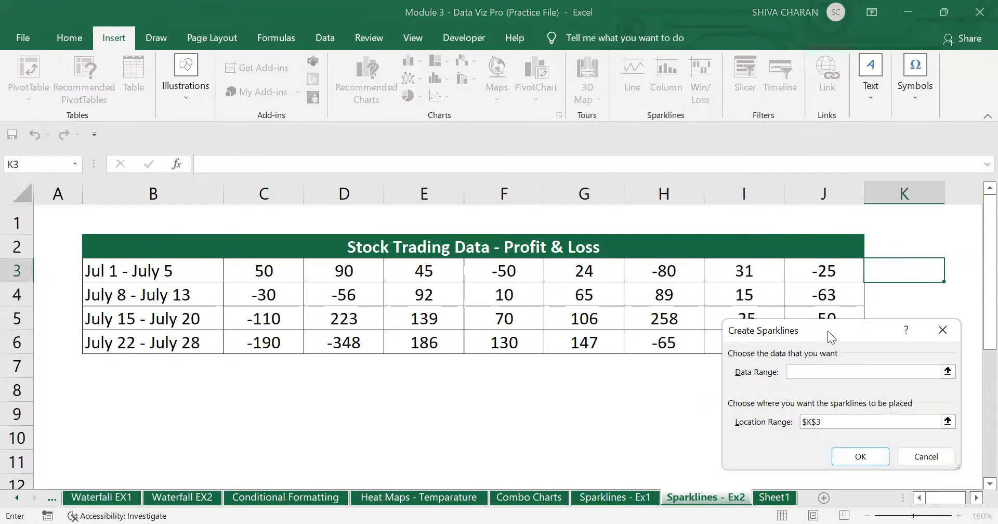
{"action": "left_click", "coordinate": [255, 270]}
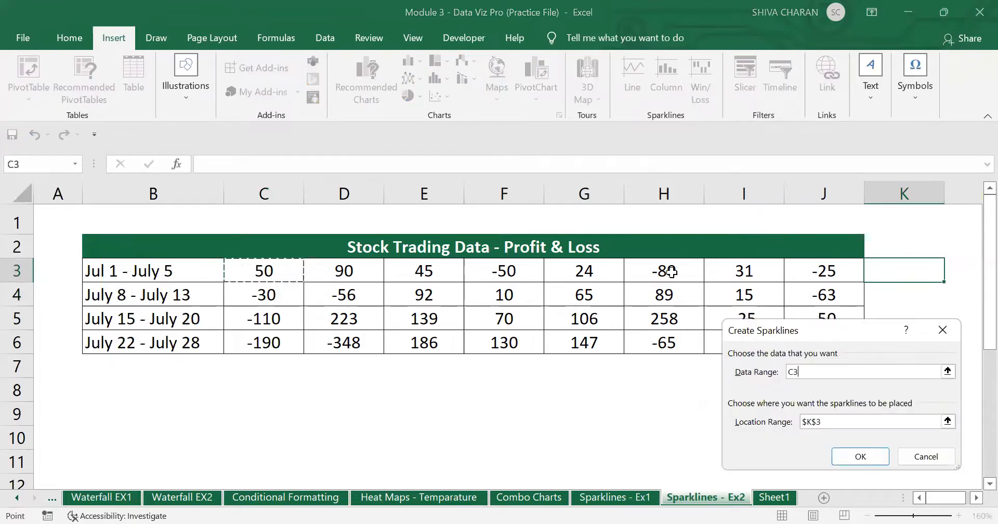
{"action": "key", "text": "ctrl+shift+Right"}
{"action": "left_click", "coordinate": [835, 423]}
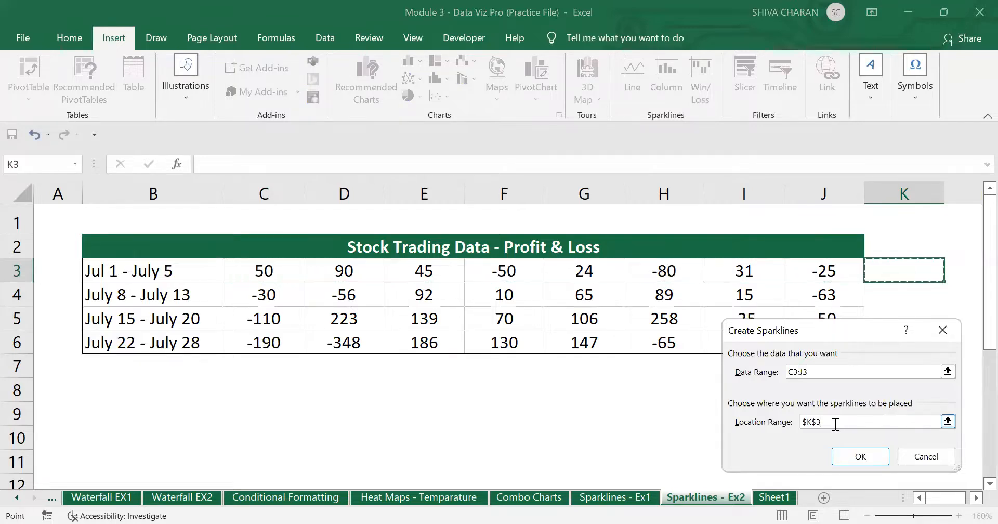
{"action": "left_click", "coordinate": [875, 460]}
{"action": "left_click", "coordinate": [874, 459]}
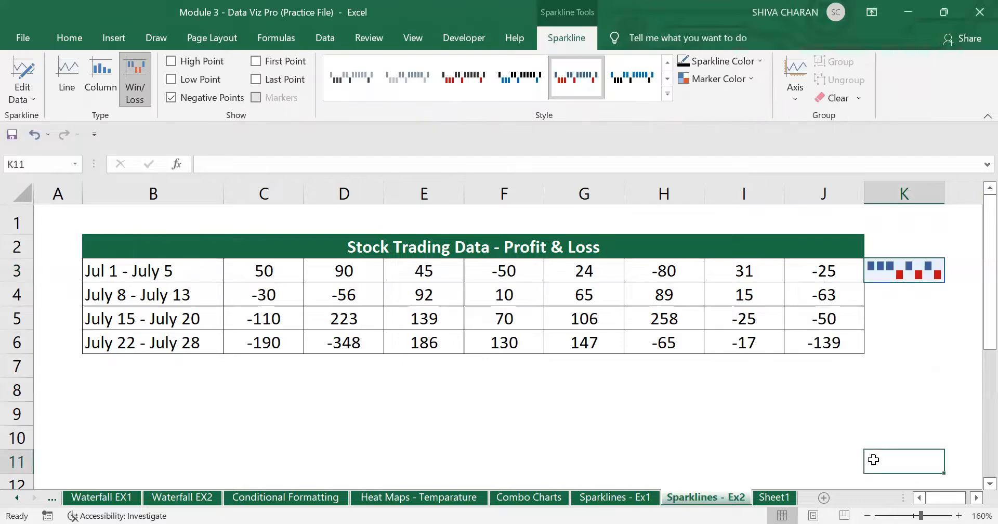
- Compare the Win/Loss sparkline in K3 at 170% zoom with the negative values in F3 and H3
{"action": "left_click", "coordinate": [977, 498]}
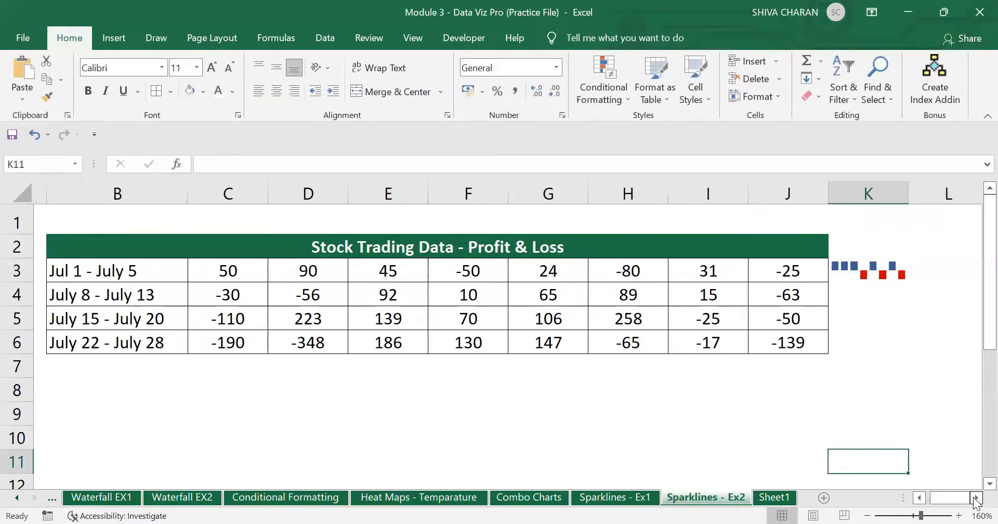
{"action": "left_click", "coordinate": [836, 269]}
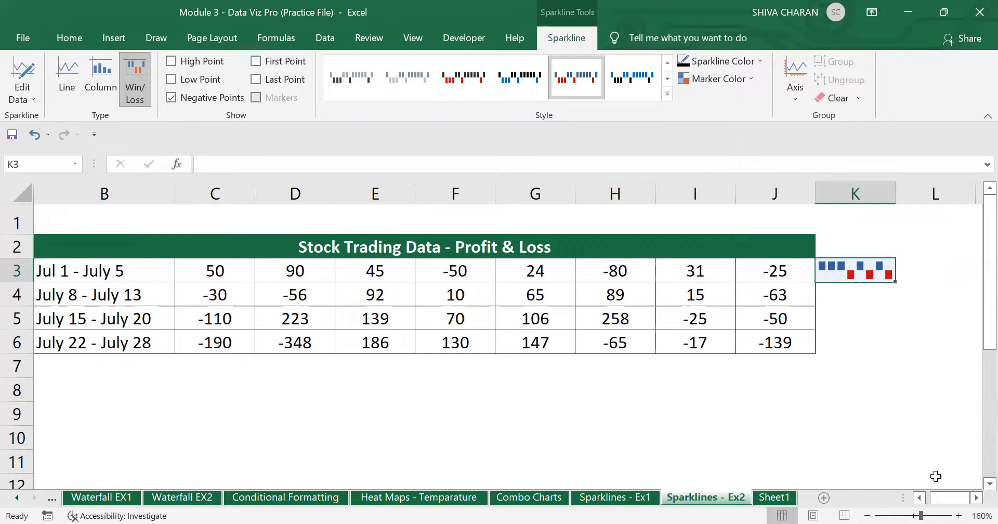
{"action": "left_click", "coordinate": [959, 515]}
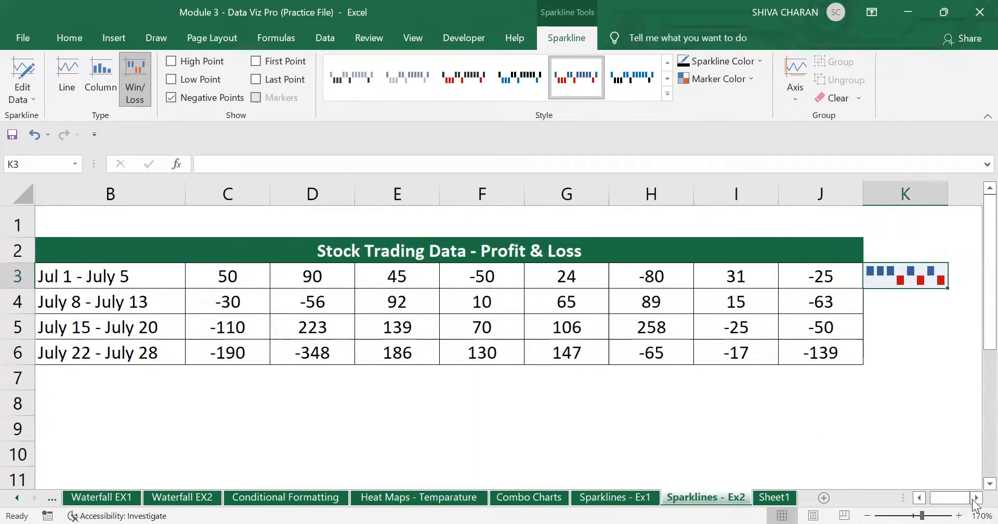
{"action": "left_click", "coordinate": [975, 499]}
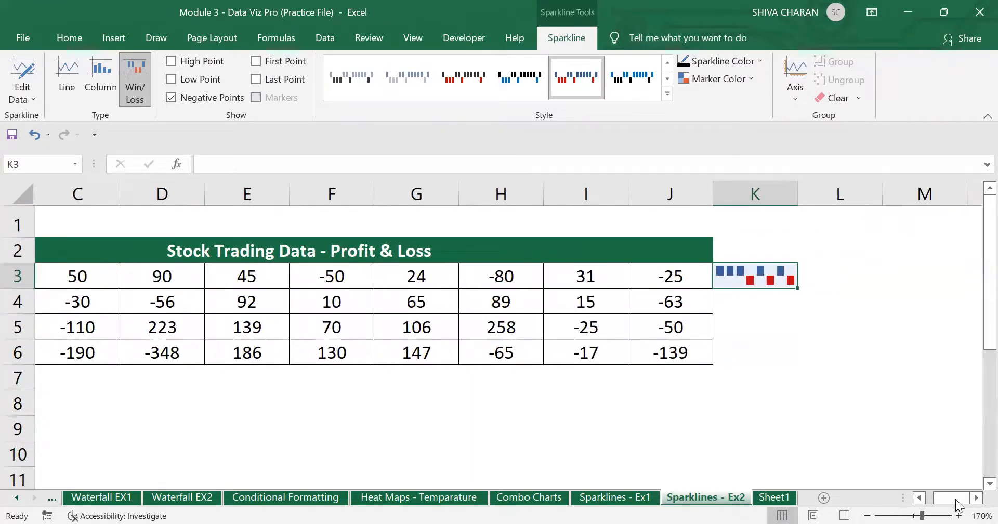
{"action": "left_click_drag", "start_coordinate": [959, 503], "coordinate": [957, 500]}
{"action": "left_click", "coordinate": [332, 277]}
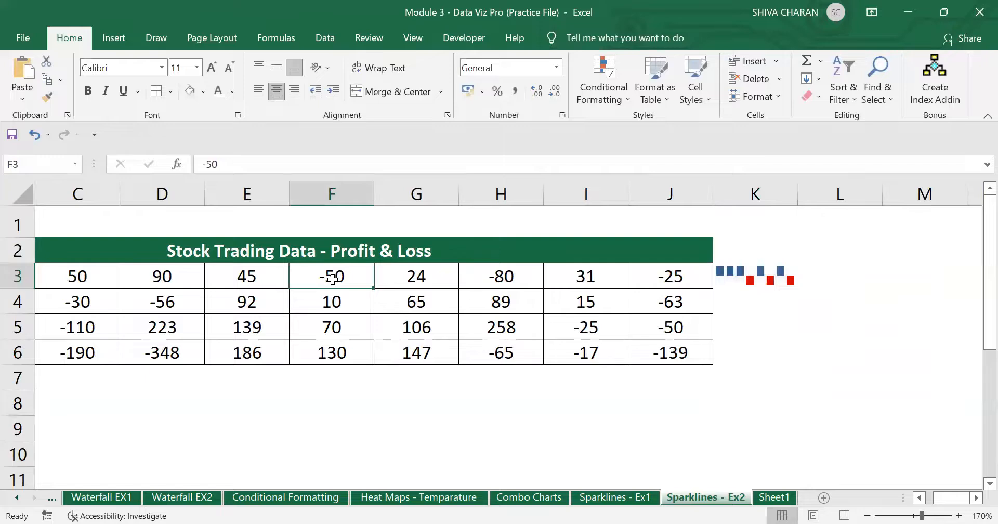
{"action": "left_click", "coordinate": [528, 274]}
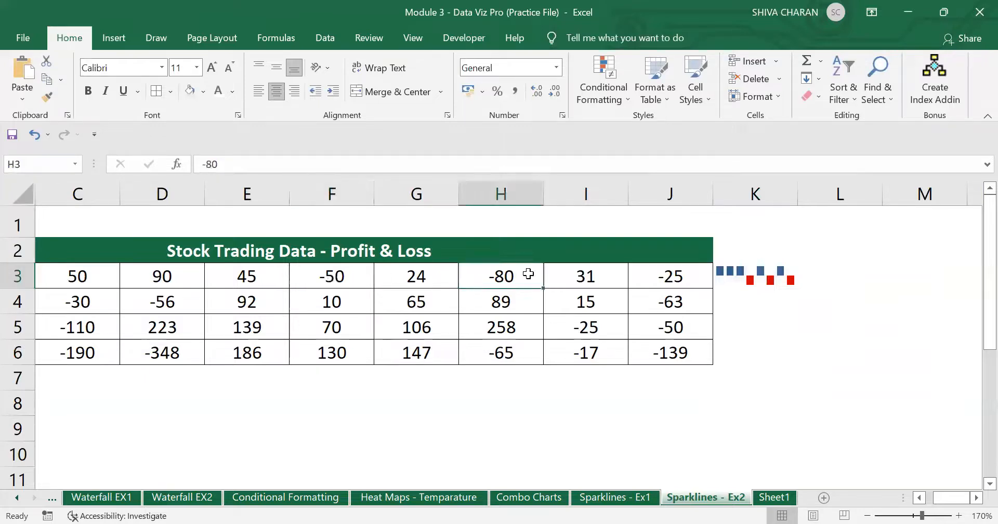
{"action": "left_click", "coordinate": [751, 276]}
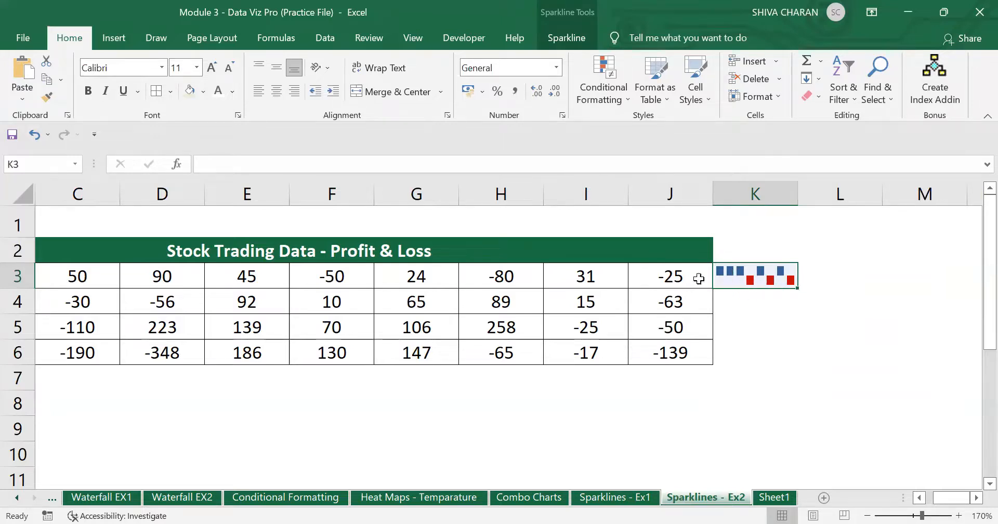
{"action": "left_click", "coordinate": [348, 271]}
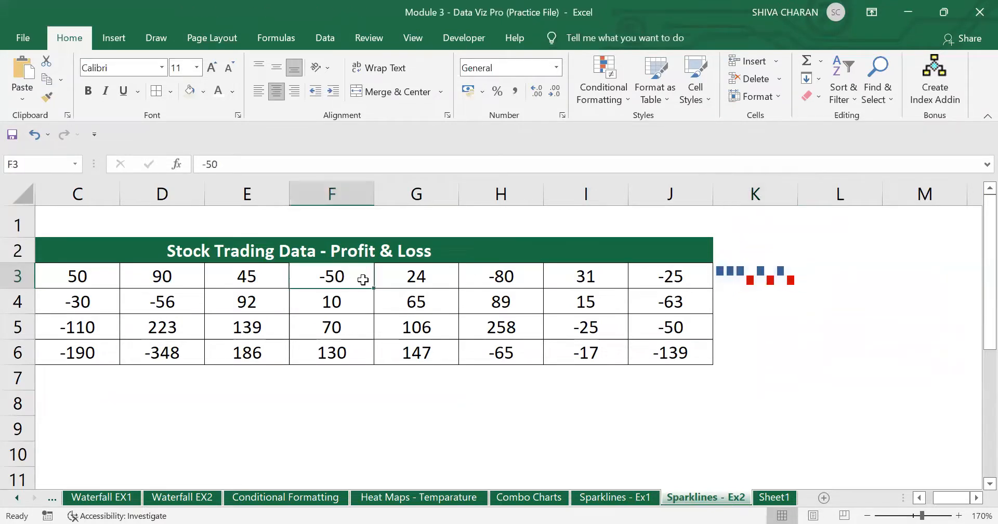
- Check the losses in H3 and J3 against the Win/Loss sparkline in cell K3
{"action": "left_click", "coordinate": [522, 276], "text": "ctrl"}
{"action": "left_click", "coordinate": [660, 269], "text": "ctrl"}
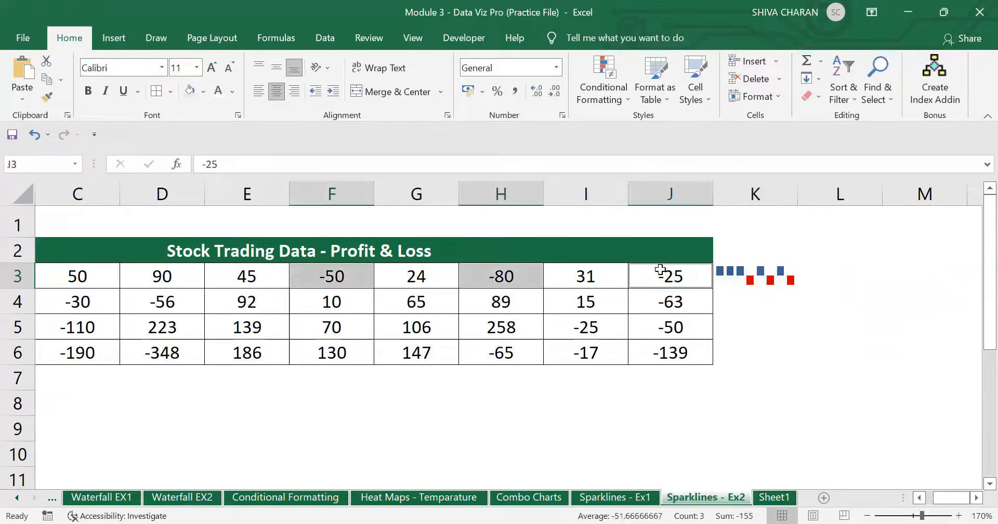
{"action": "left_click", "coordinate": [759, 279]}
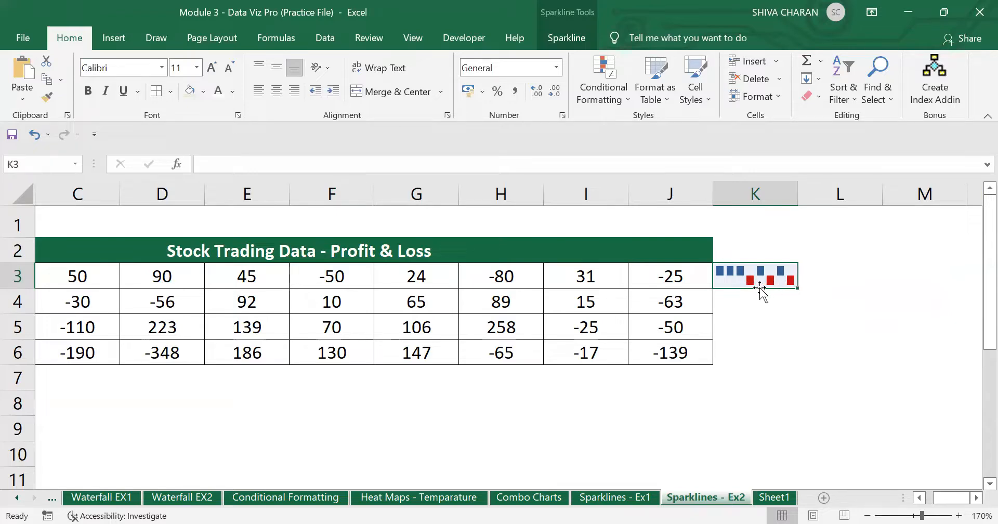
{"action": "left_click", "coordinate": [659, 307]}
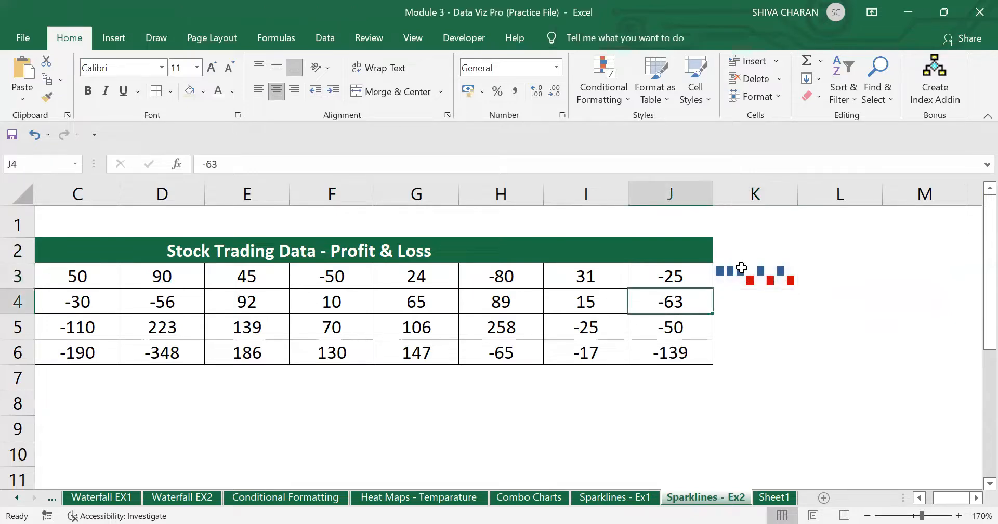
- Fill the Win/Loss sparkline from K3 down through K6 to cover the remaining trading weeks
{"action": "left_click", "coordinate": [742, 267]}
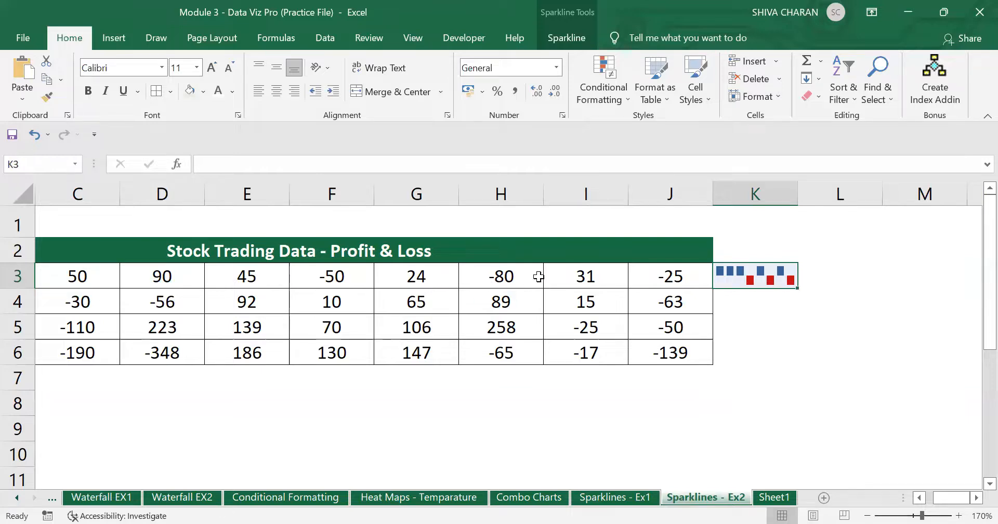
{"action": "left_click_drag", "start_coordinate": [797, 288], "coordinate": [795, 365]}
{"action": "left_click", "coordinate": [766, 403]}
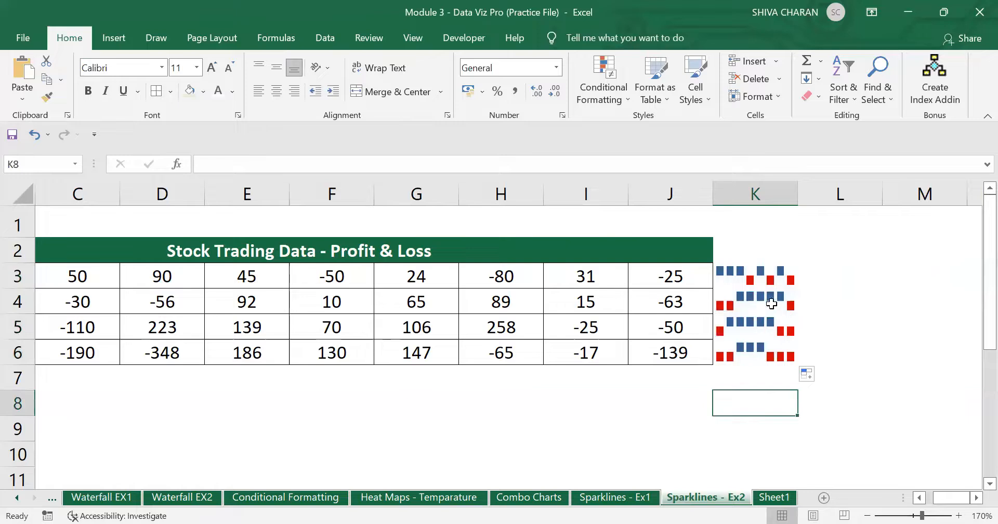
- Compare the July 22 - July 28 profits and losses in C6:J6 with the Win/Loss sparkline in K6
{"action": "left_click", "coordinate": [771, 303]}
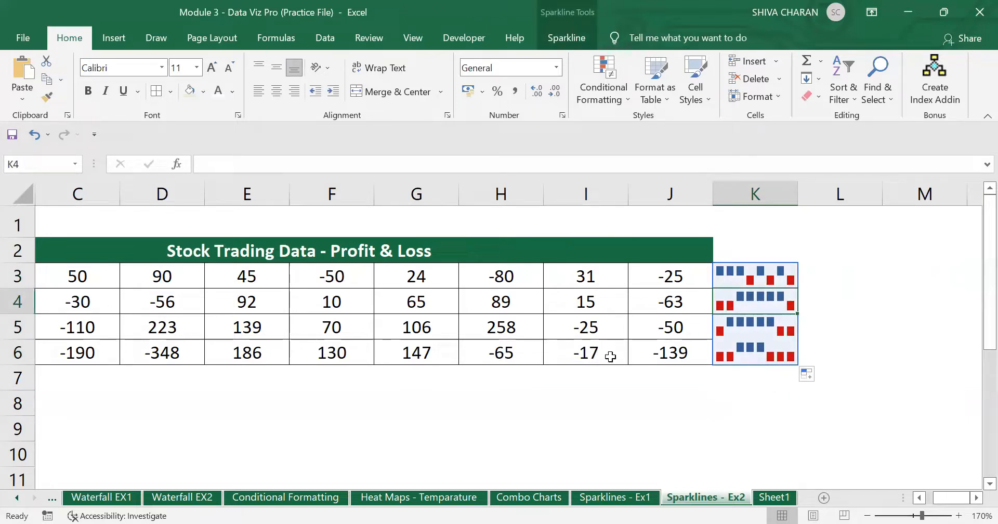
{"action": "left_click", "coordinate": [751, 361]}
{"action": "left_click", "coordinate": [920, 499]}
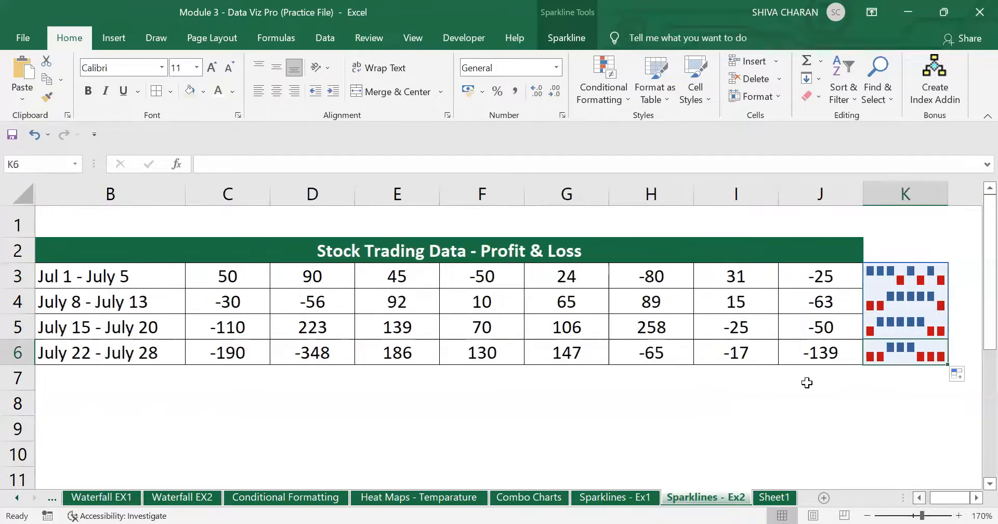
{"action": "left_click", "coordinate": [232, 355]}
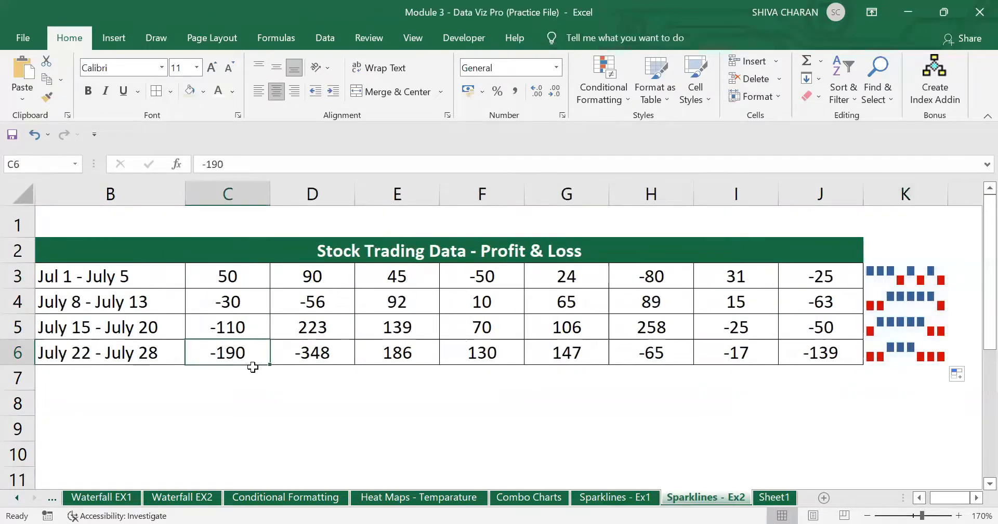
{"action": "left_click_drag", "start_coordinate": [314, 350], "coordinate": [252, 358]}
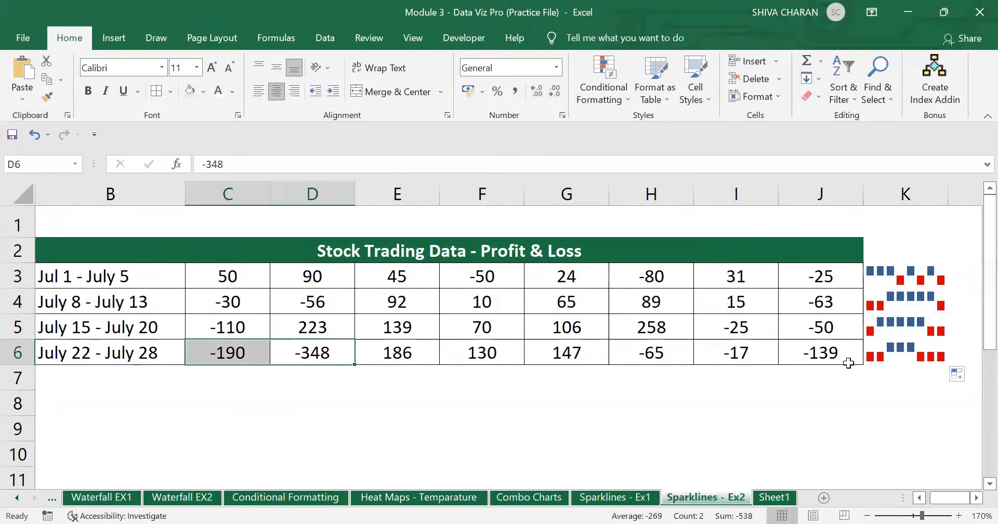
{"action": "left_click", "coordinate": [880, 358]}
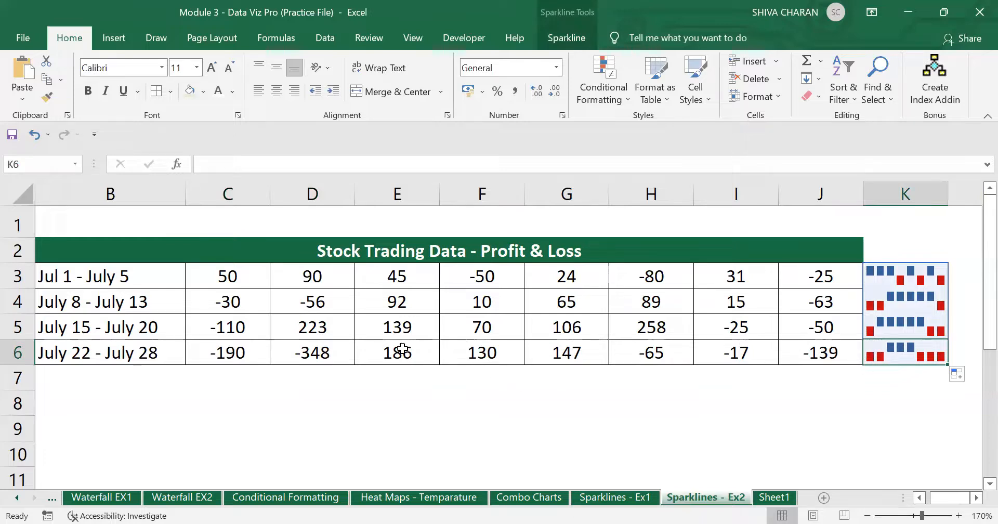
{"action": "left_click_drag", "start_coordinate": [403, 348], "coordinate": [577, 359]}
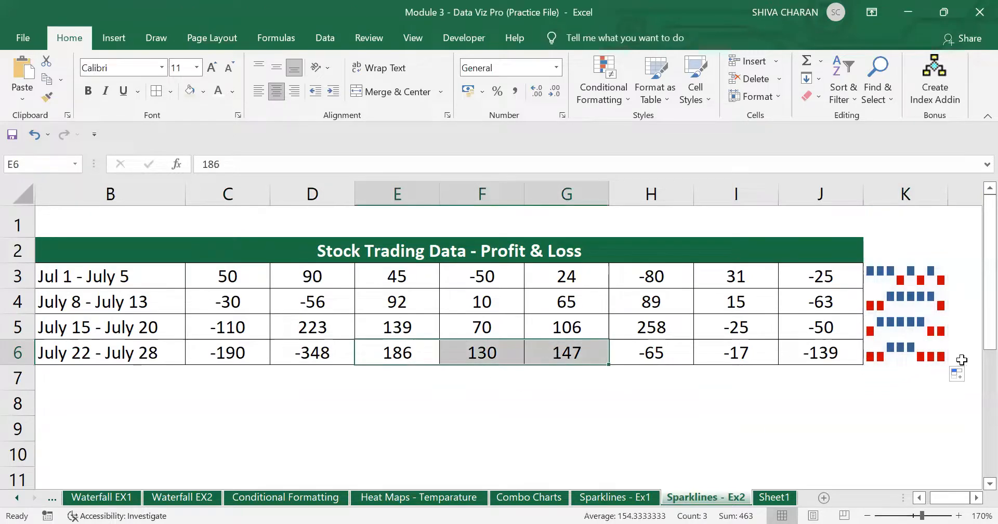
{"action": "left_click", "coordinate": [891, 348]}
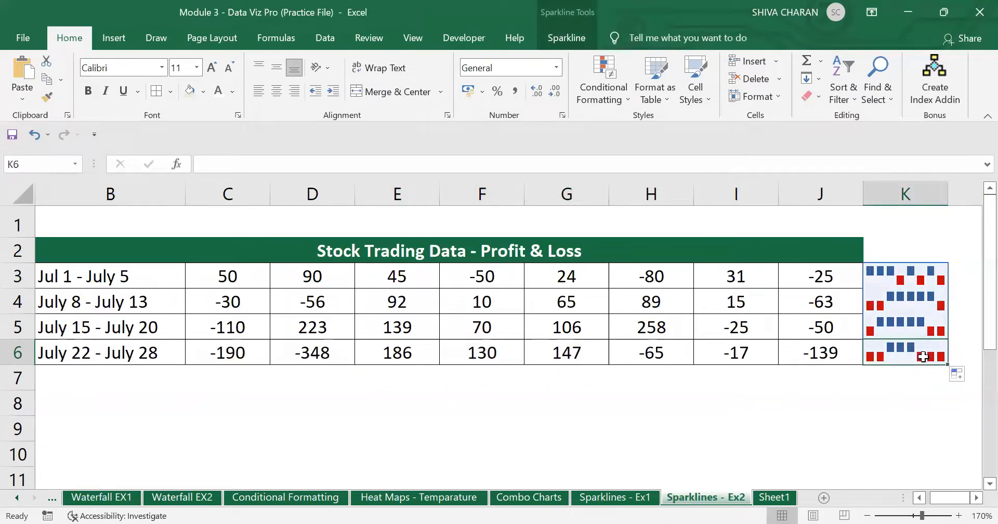
{"action": "left_click_drag", "start_coordinate": [637, 358], "coordinate": [852, 362]}
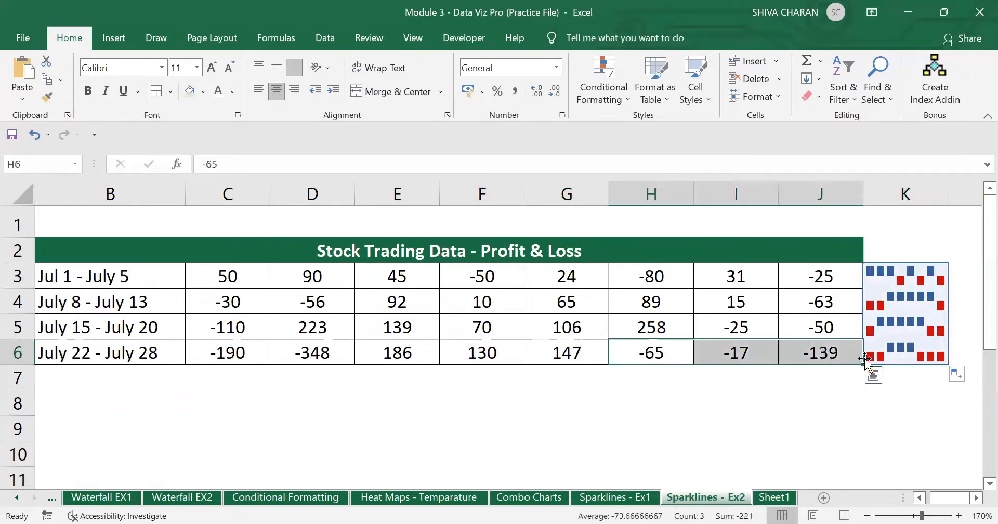
{"action": "left_click", "coordinate": [921, 354]}
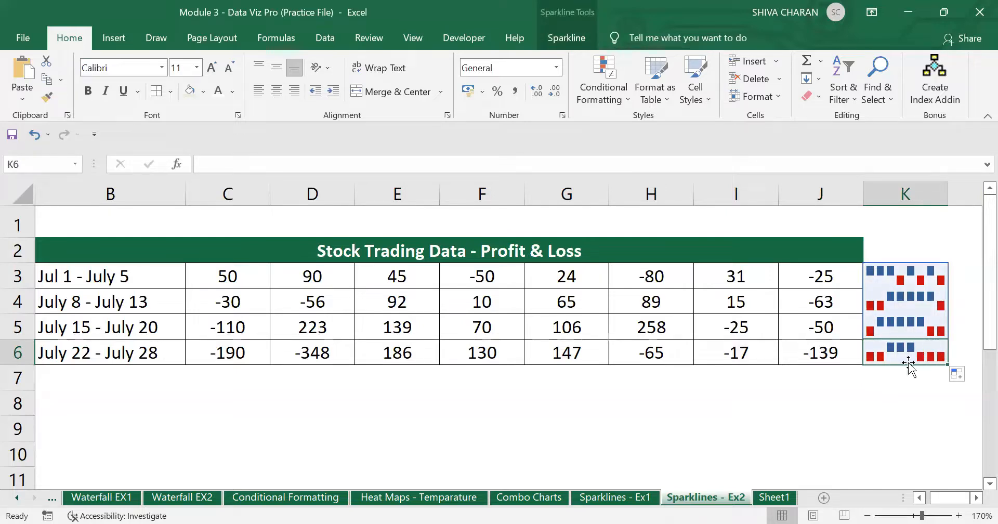
{"action": "left_click", "coordinate": [892, 404]}
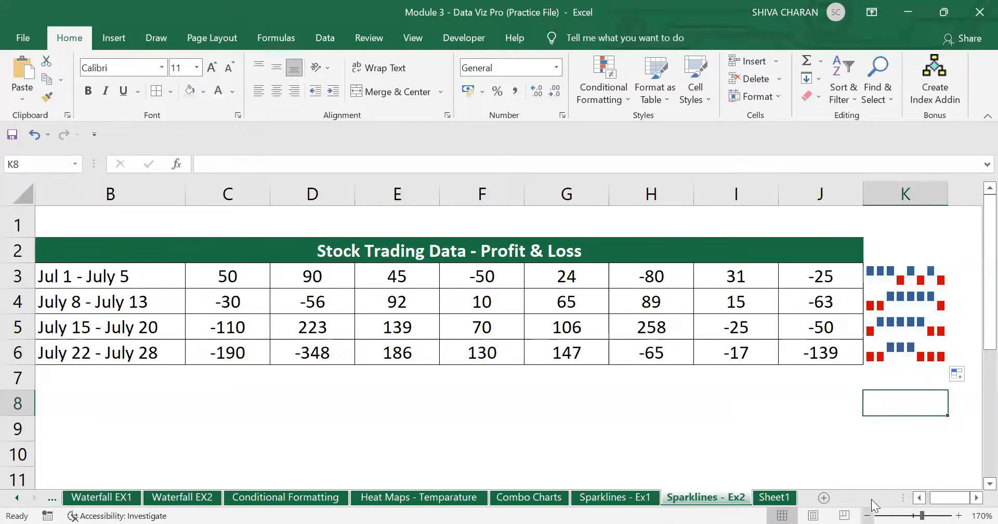
- Compare the Win/Loss sparklines in K3:K6 at 160% zoom with the line and column sparklines on the Sparklines - Ex1 sheet
{"action": "left_click", "coordinate": [867, 515]}
{"action": "left_click", "coordinate": [851, 408]}
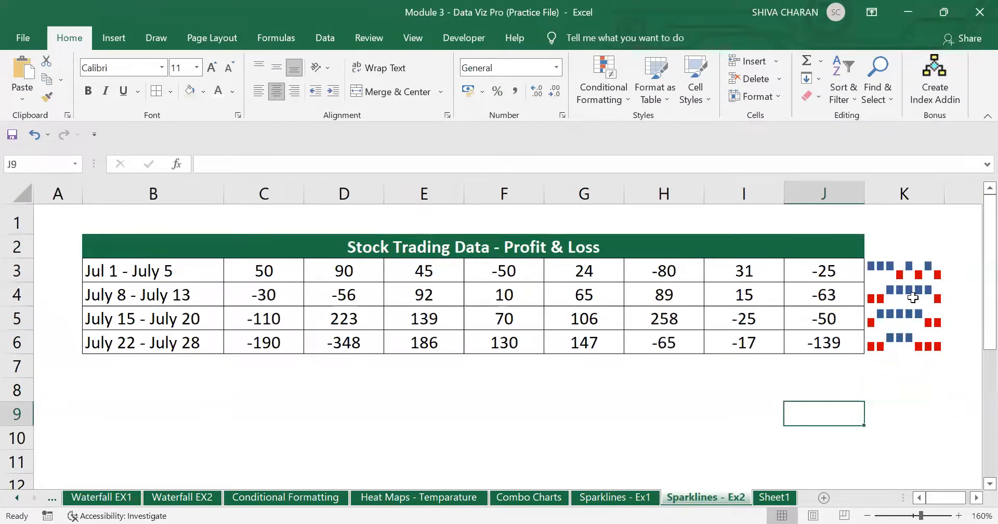
{"action": "left_click", "coordinate": [892, 334]}
{"action": "left_click", "coordinate": [889, 406]}
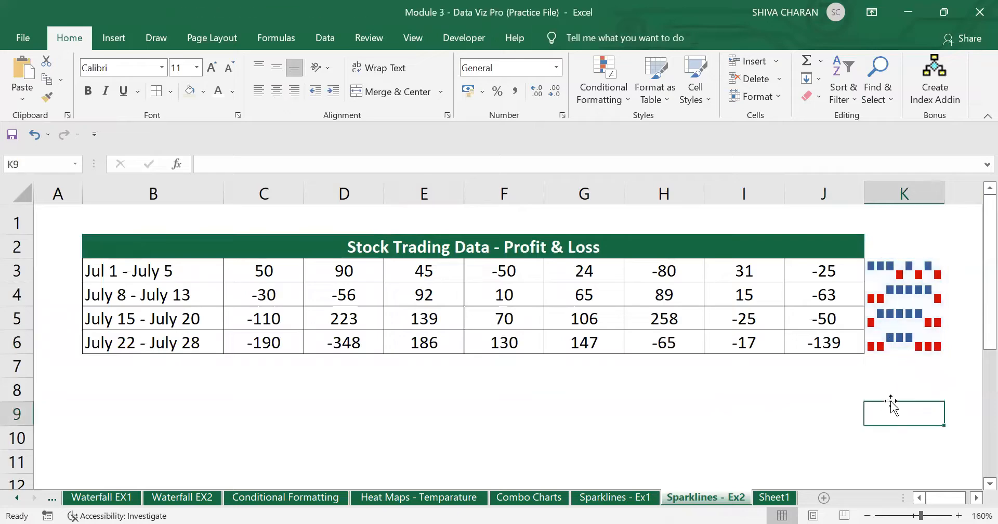
{"action": "left_click", "coordinate": [631, 497]}
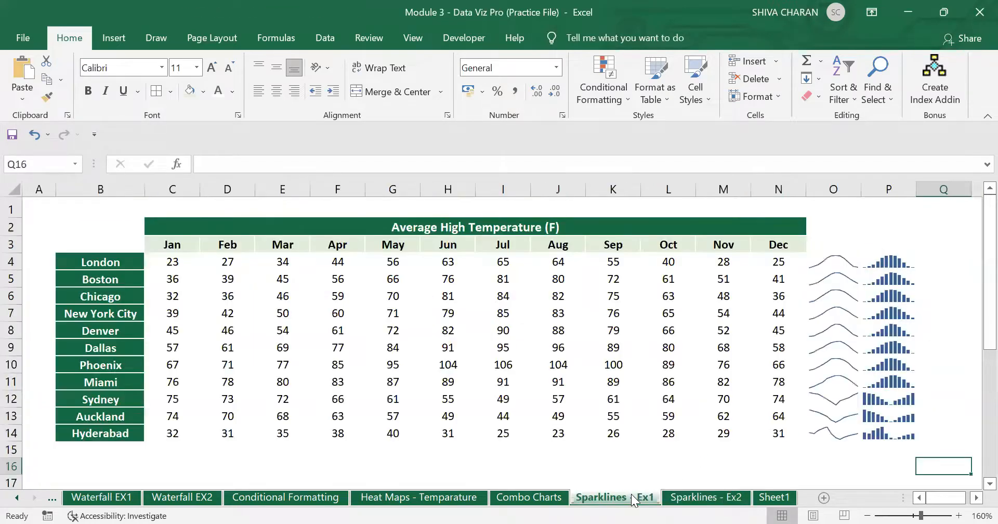
{"action": "left_click", "coordinate": [826, 283]}
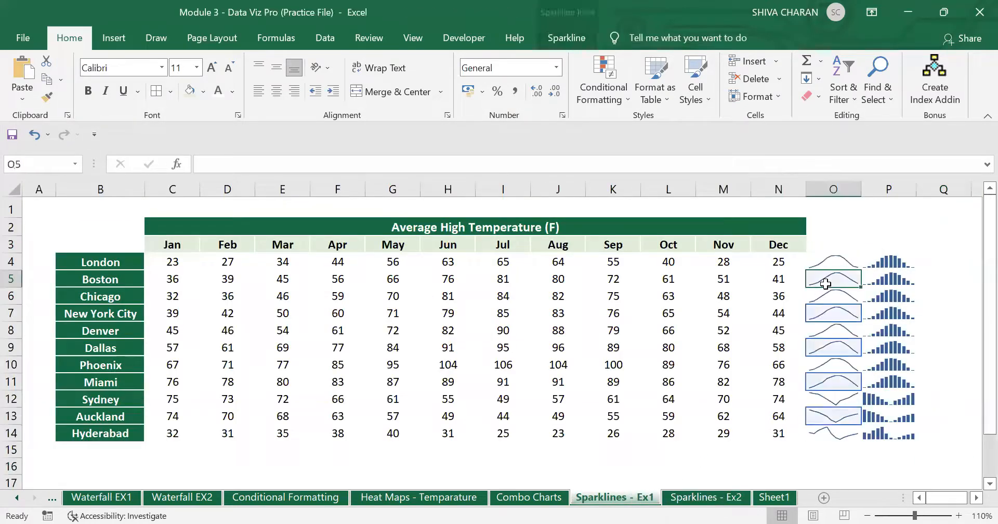
{"action": "left_click", "coordinate": [832, 263]}
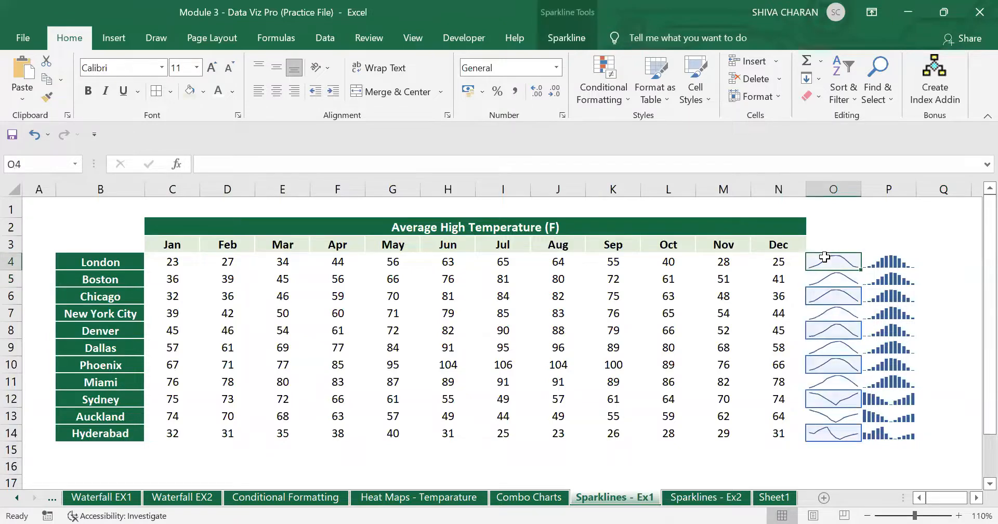
{"action": "left_click", "coordinate": [888, 265]}
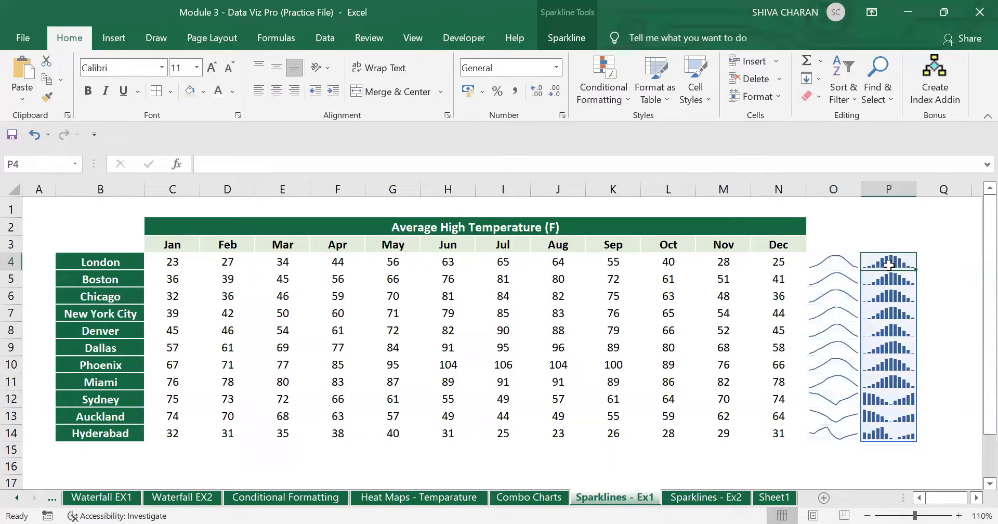
{"action": "left_click", "coordinate": [706, 496]}
{"action": "left_click", "coordinate": [891, 265]}
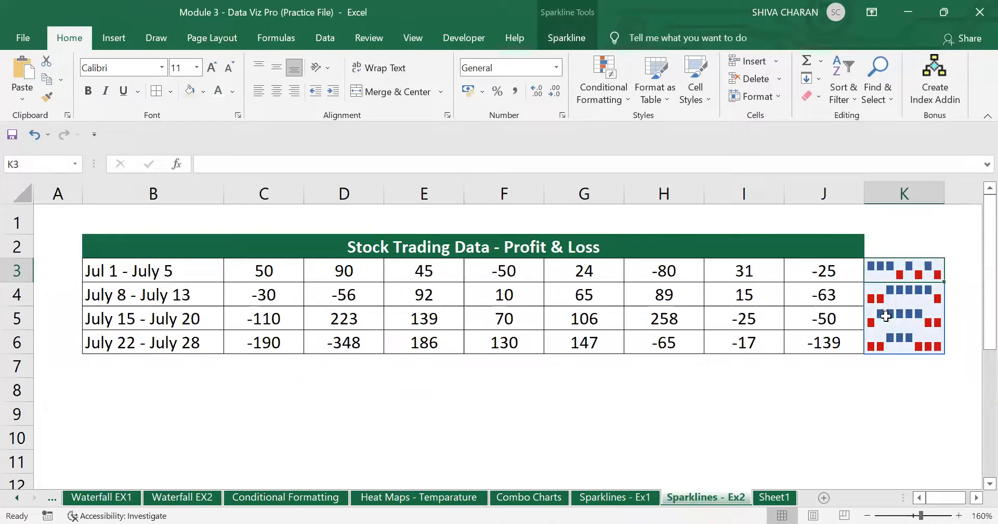
- Clear London's column sparkline in cell P4 of the Sparklines - Ex1 sheet
{"action": "left_click", "coordinate": [615, 497]}
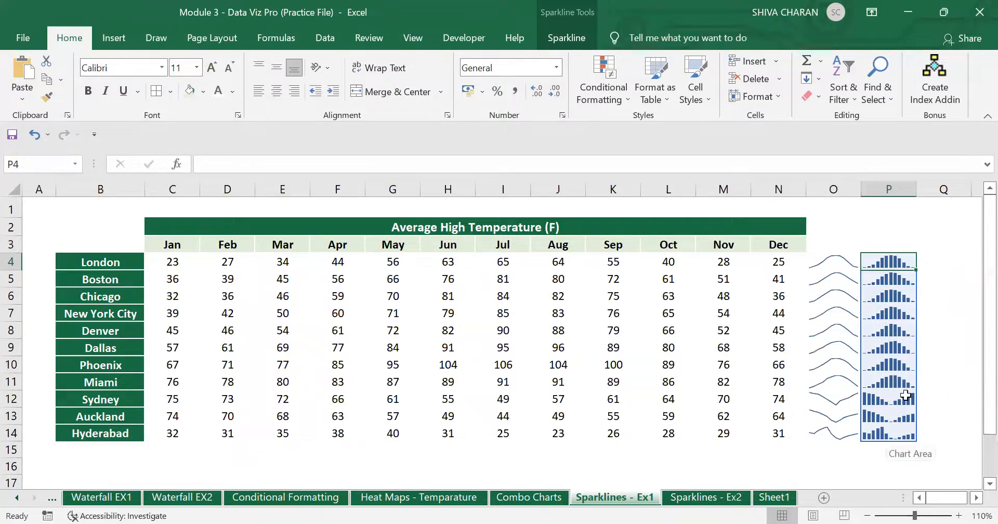
{"action": "left_click", "coordinate": [549, 44]}
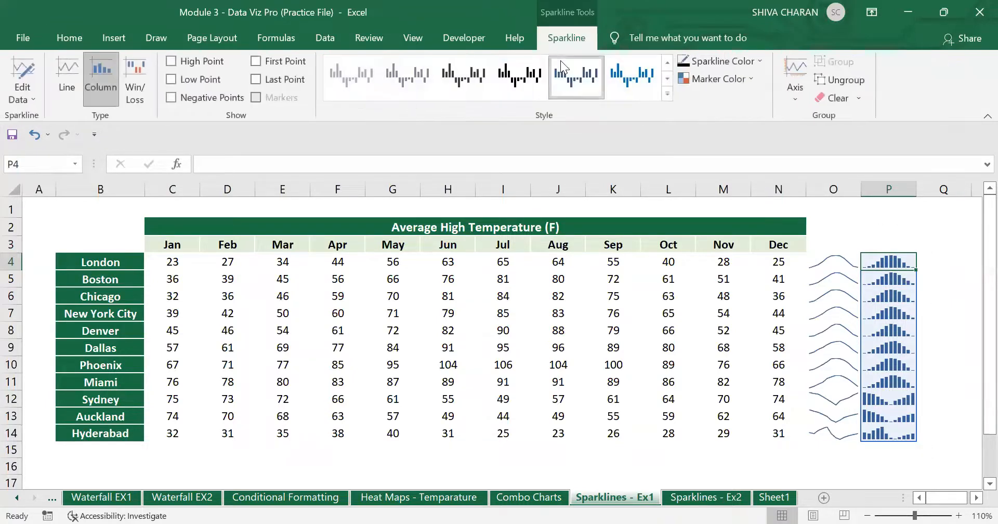
{"action": "left_click", "coordinate": [825, 100]}
- Try to delete Boston's column sparkline in P5 as cell content, and clear it with the sparkline Clear command instead
{"action": "left_click", "coordinate": [897, 276]}
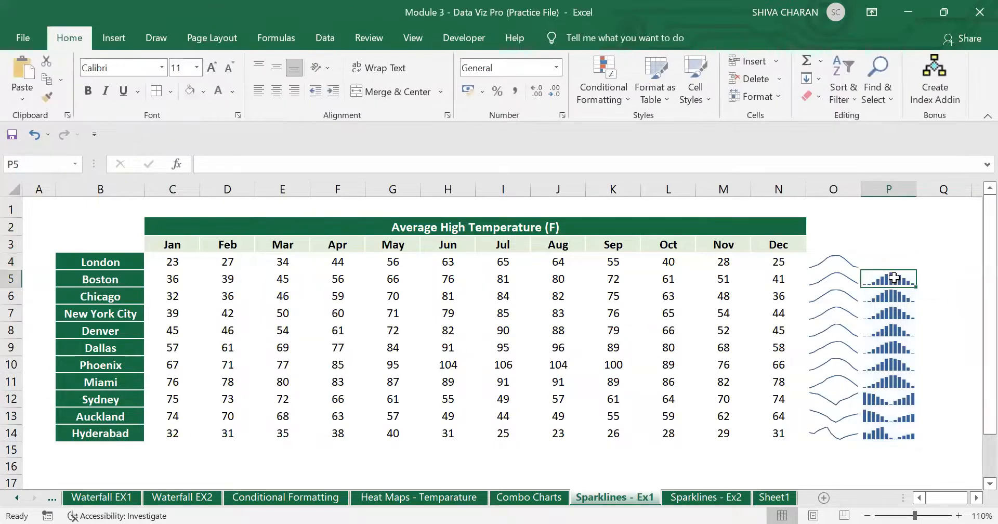
{"action": "key", "text": "BackSpace"}
{"action": "left_click", "coordinate": [923, 310]}
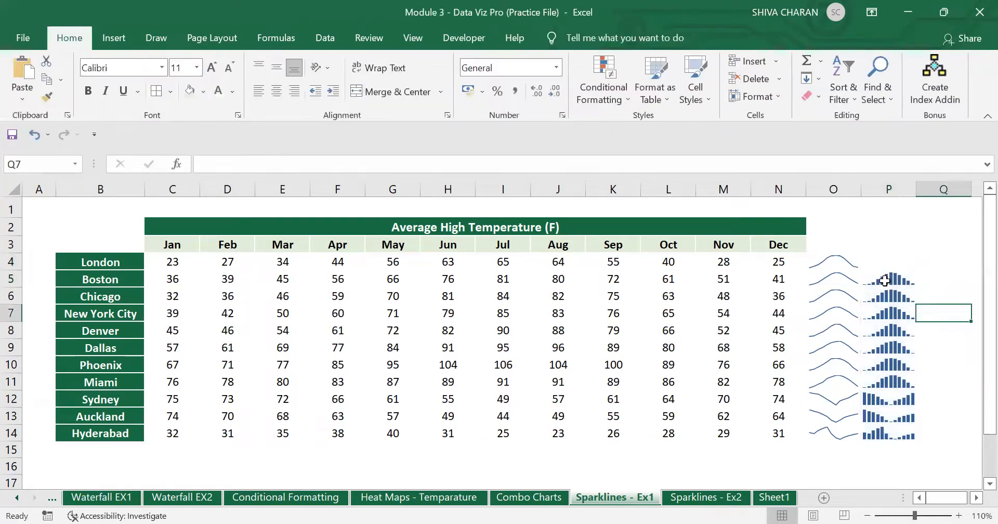
{"action": "left_click", "coordinate": [889, 279]}
{"action": "left_click", "coordinate": [827, 99]}
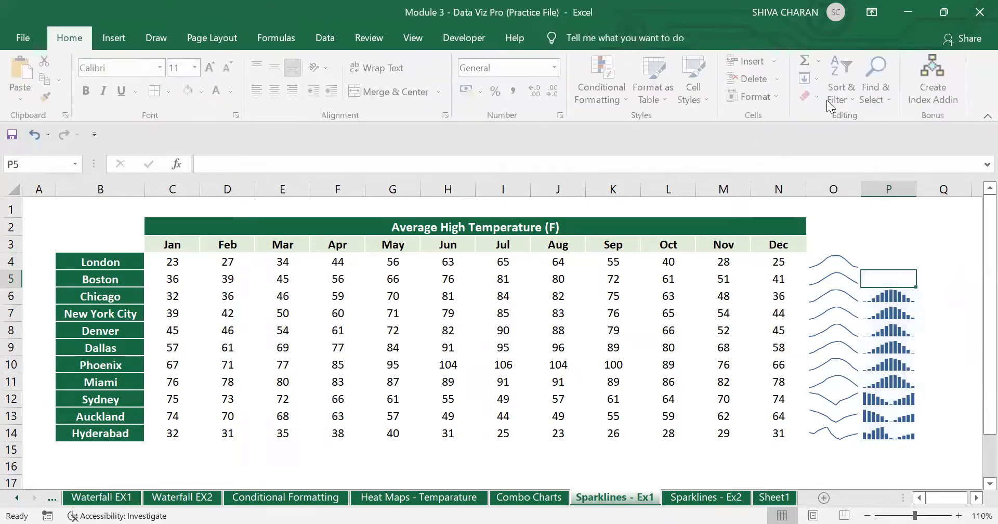
- Clear the column sparklines in P6:P14 and undo the clearing of the whole column P set
{"action": "left_click_drag", "start_coordinate": [897, 298], "coordinate": [889, 433]}
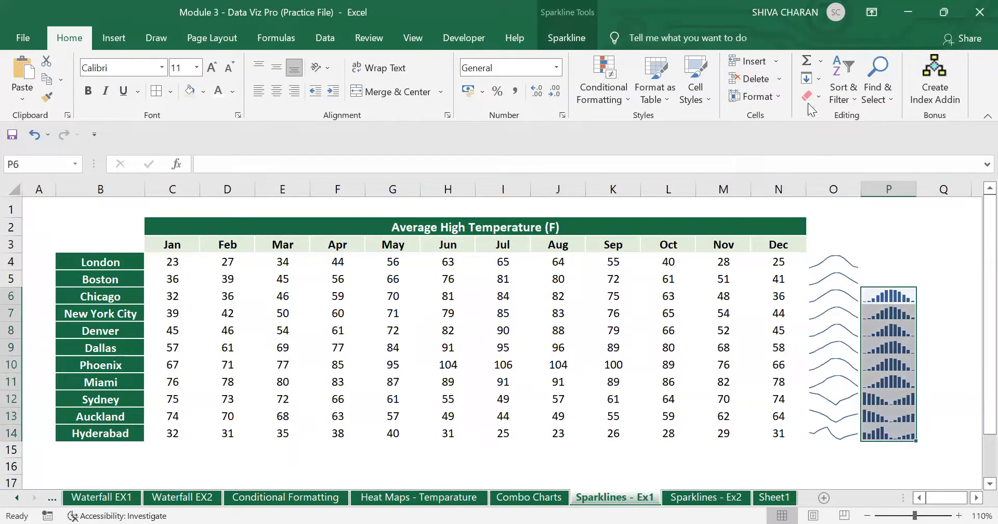
{"action": "left_click", "coordinate": [554, 39]}
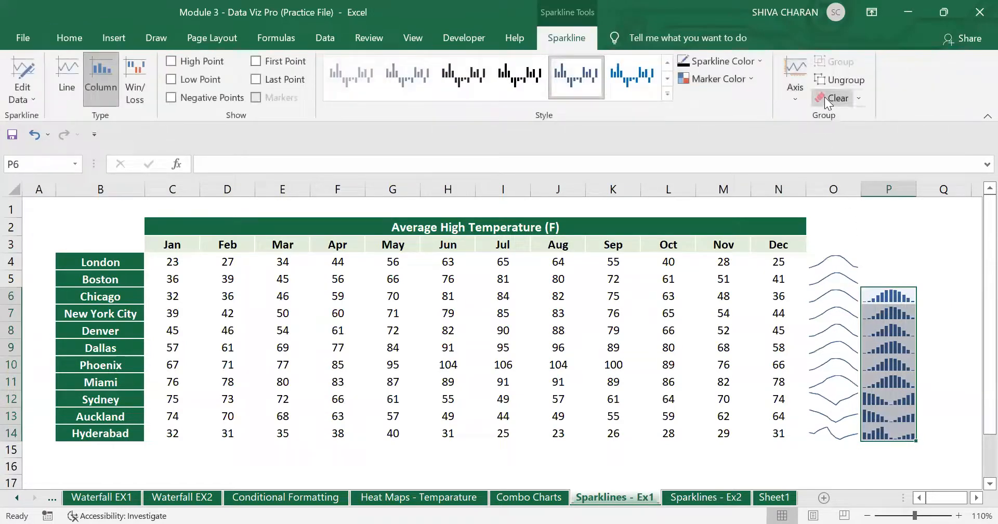
{"action": "left_click", "coordinate": [825, 97]}
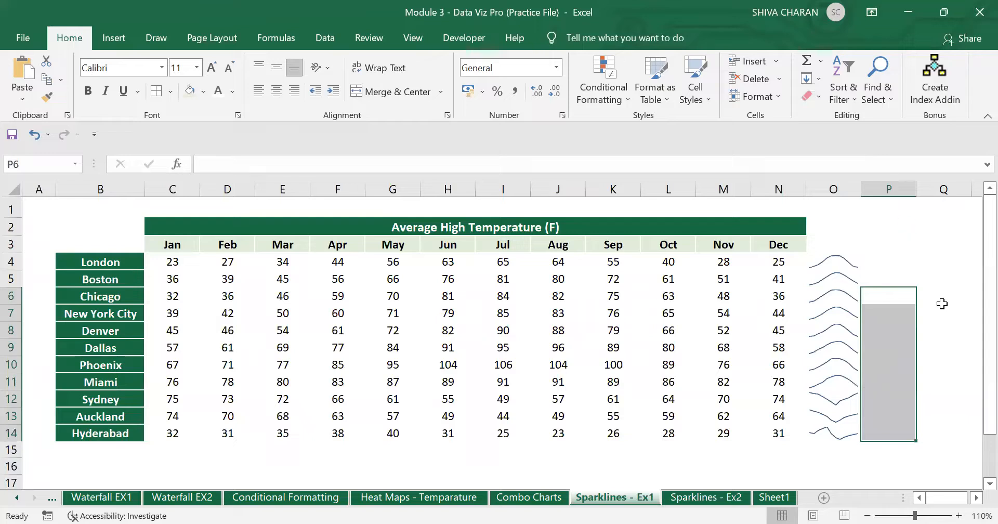
{"action": "key", "text": "ctrl+z"}
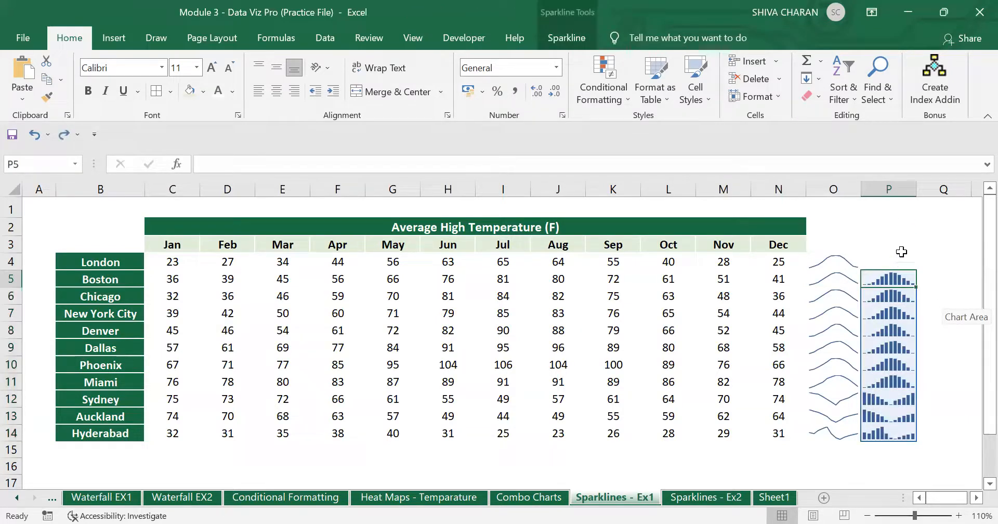
- Remove the line sparklines in O4:O14 with the general Clear All command, and undo that removal
{"action": "left_click_drag", "start_coordinate": [838, 262], "coordinate": [845, 434]}
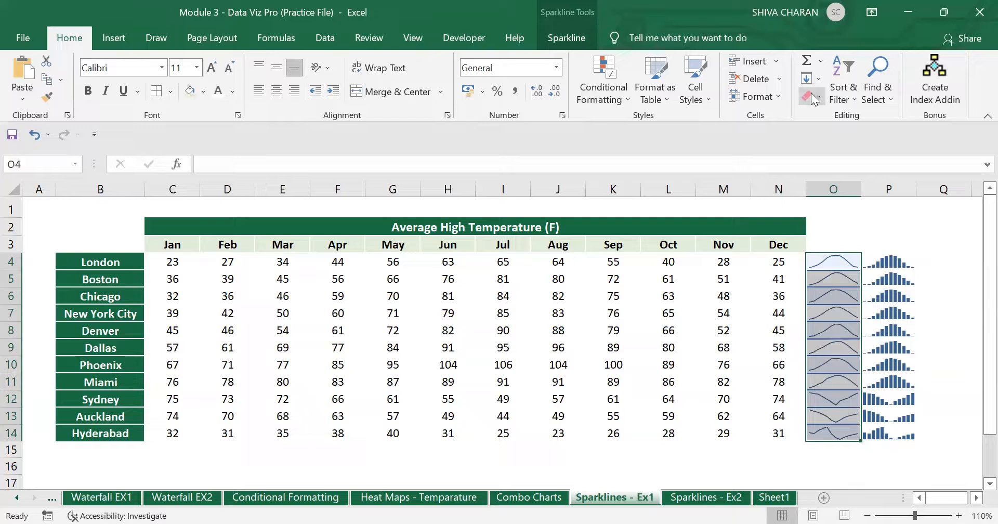
{"action": "left_click_drag", "start_coordinate": [834, 262], "coordinate": [847, 431]}
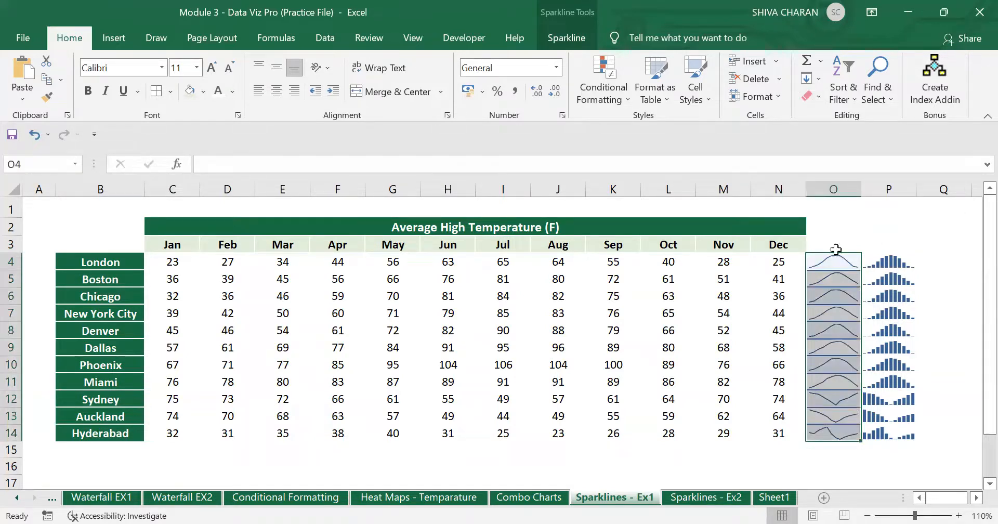
{"action": "left_click", "coordinate": [809, 97]}
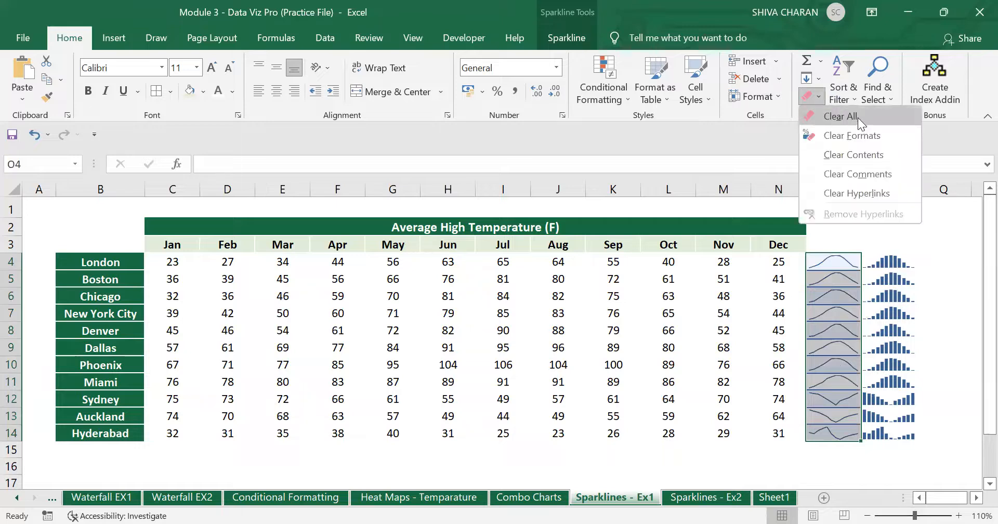
{"action": "left_click", "coordinate": [858, 117]}
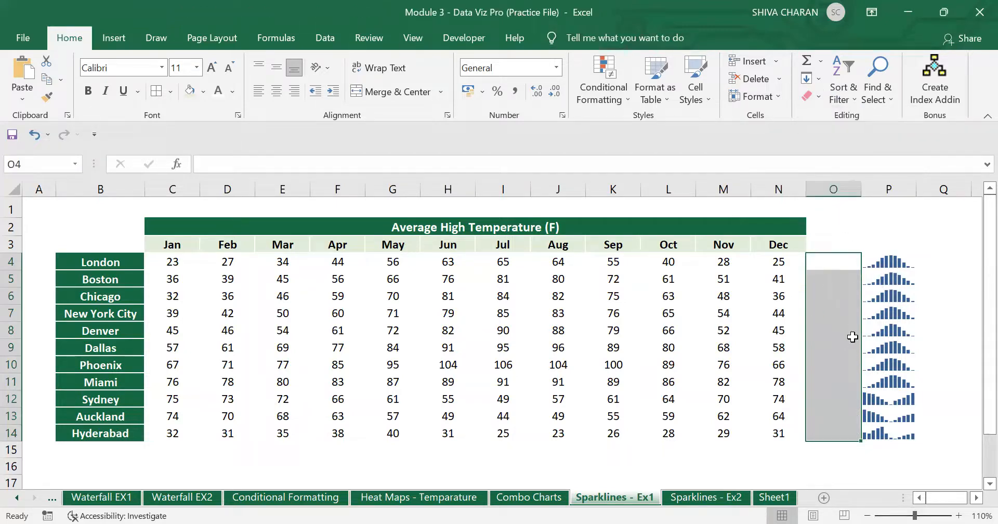
{"action": "key", "text": "ctrl+z"}
{"action": "left_click", "coordinate": [876, 479]}
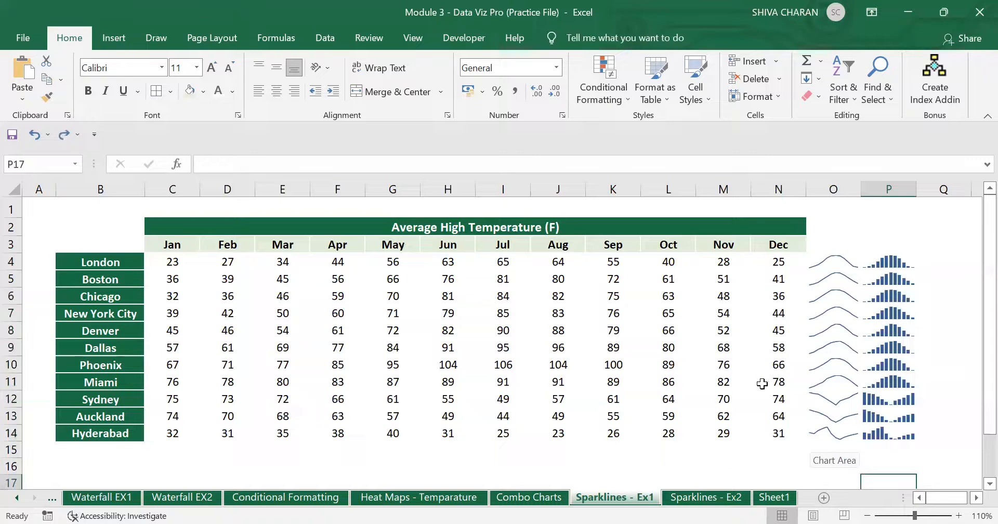
- Review the line sparklines in column O and the Win/Loss sparklines on Sparklines - Ex2, ending at the sparkline notes on Sheet1
{"action": "left_click_drag", "start_coordinate": [834, 262], "coordinate": [839, 421]}
{"action": "left_click", "coordinate": [842, 350]}
{"action": "left_click", "coordinate": [691, 497]}
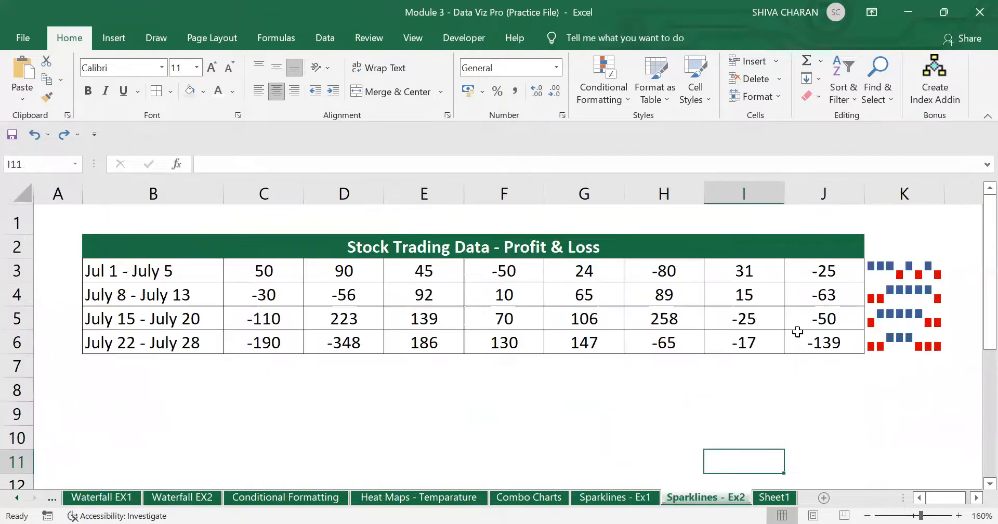
{"action": "left_click", "coordinate": [890, 289]}
{"action": "left_click", "coordinate": [881, 440]}
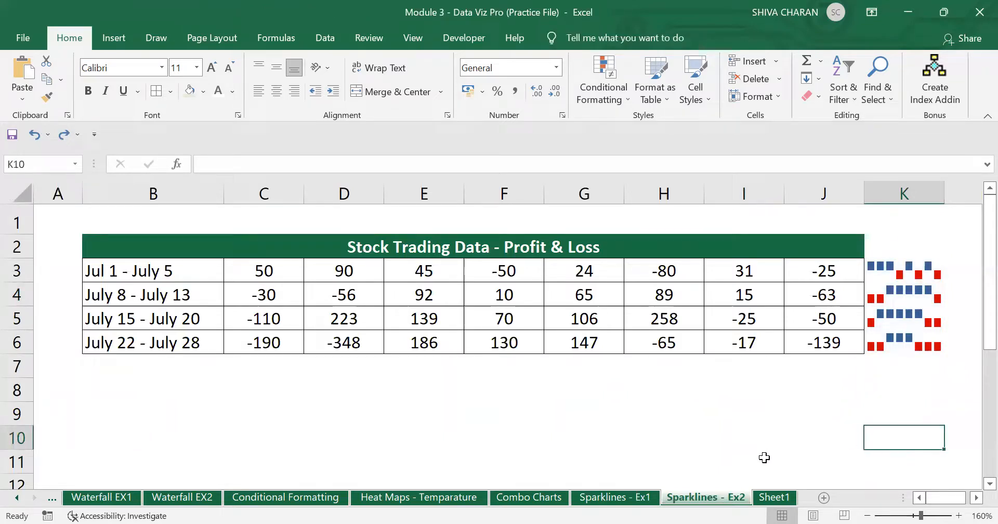
{"action": "left_click", "coordinate": [773, 498]}
{"action": "left_click", "coordinate": [255, 442]}
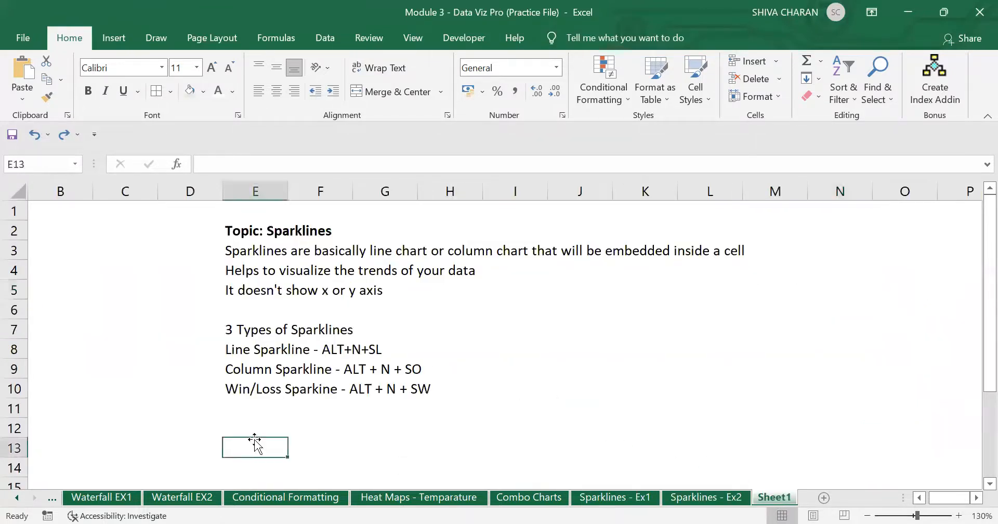